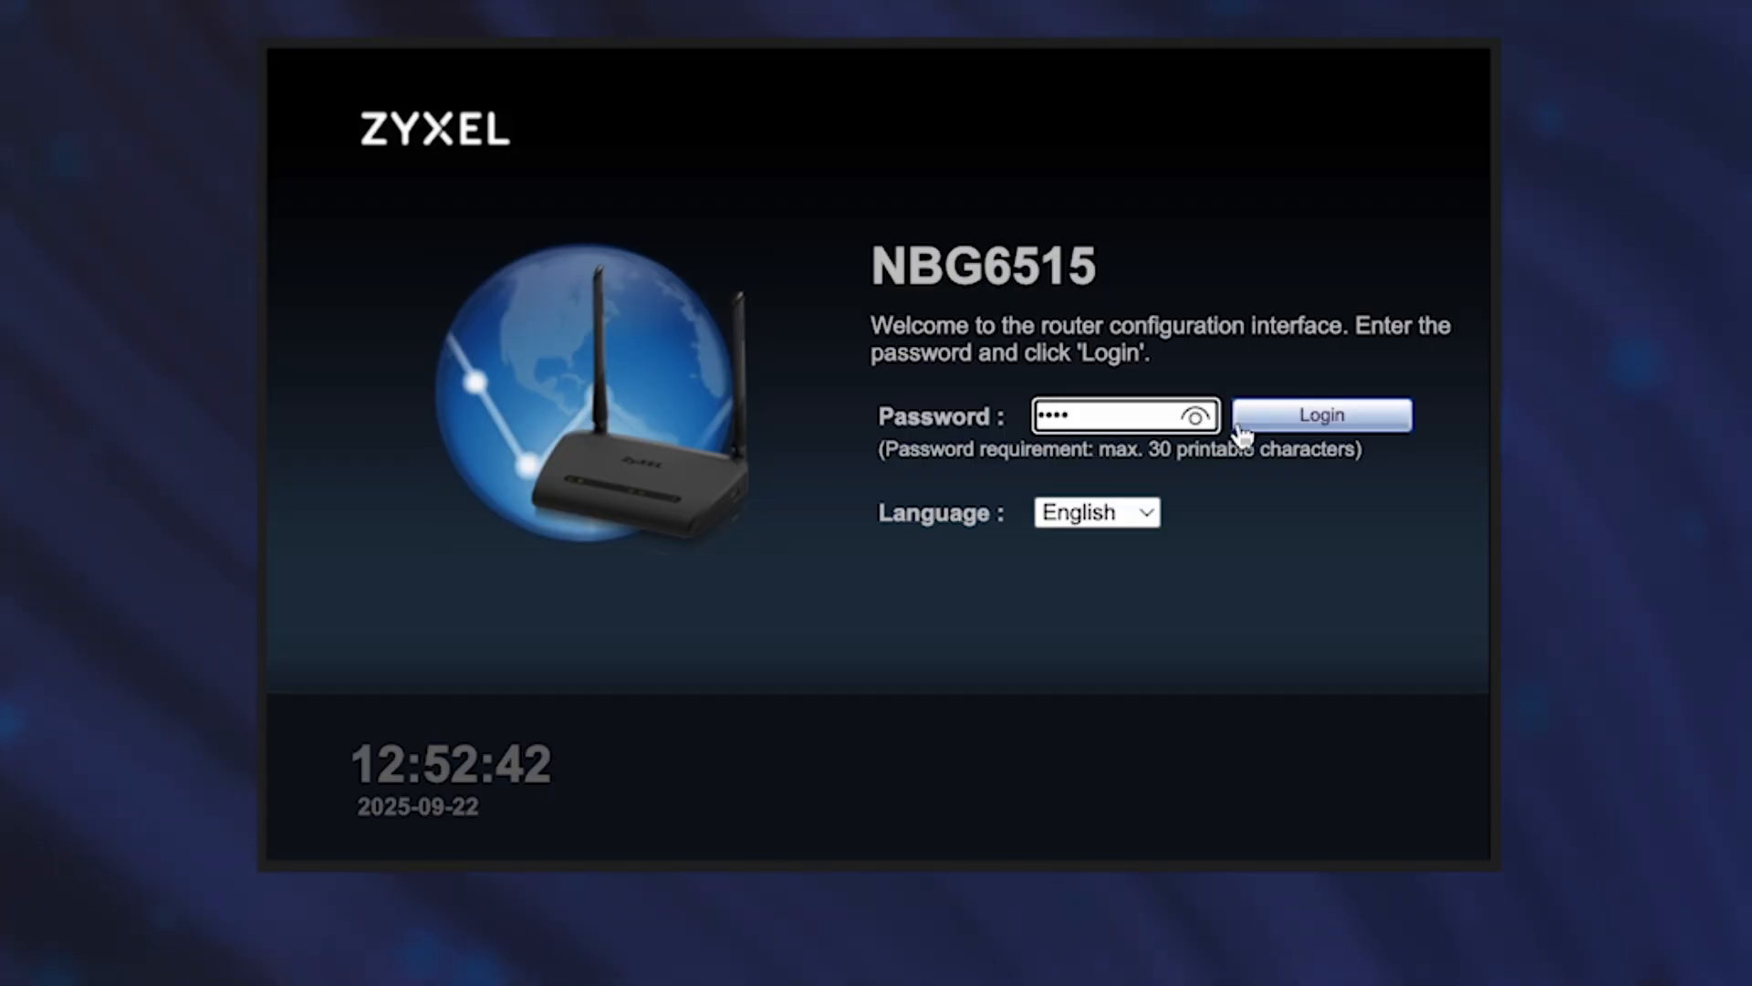
Finish entering the current router password, check it with the eye icon, and log in.
left_click(1298, 424)
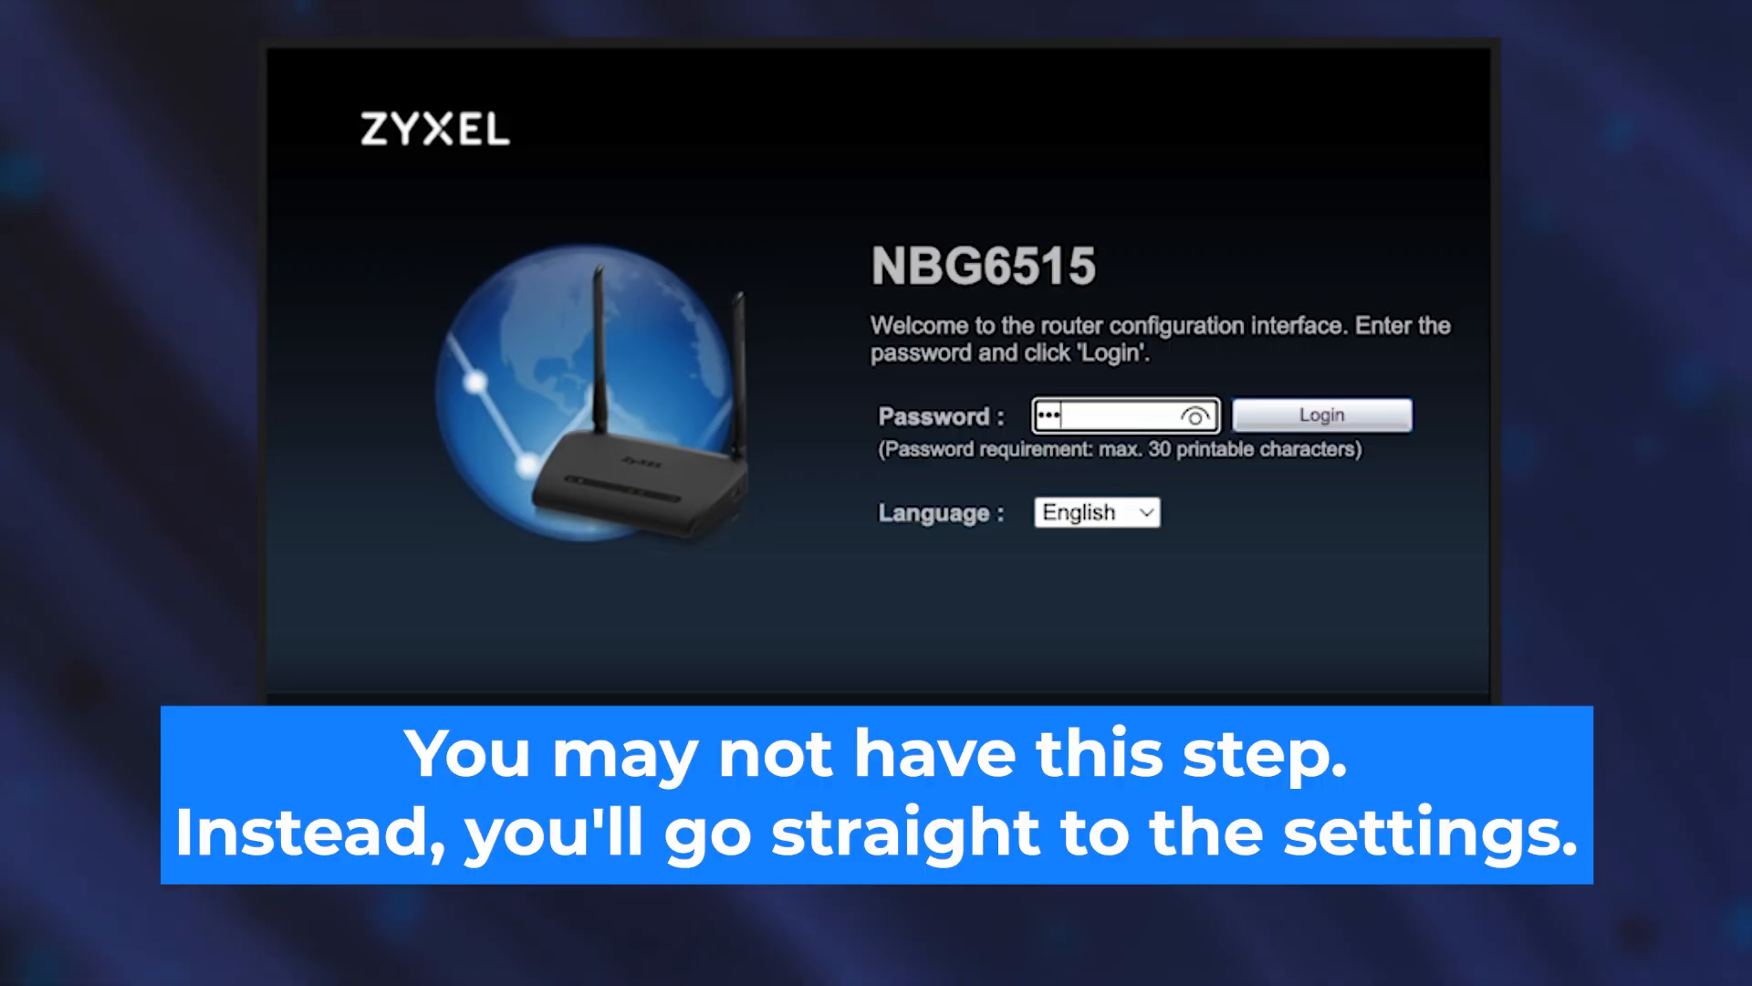
type("4")
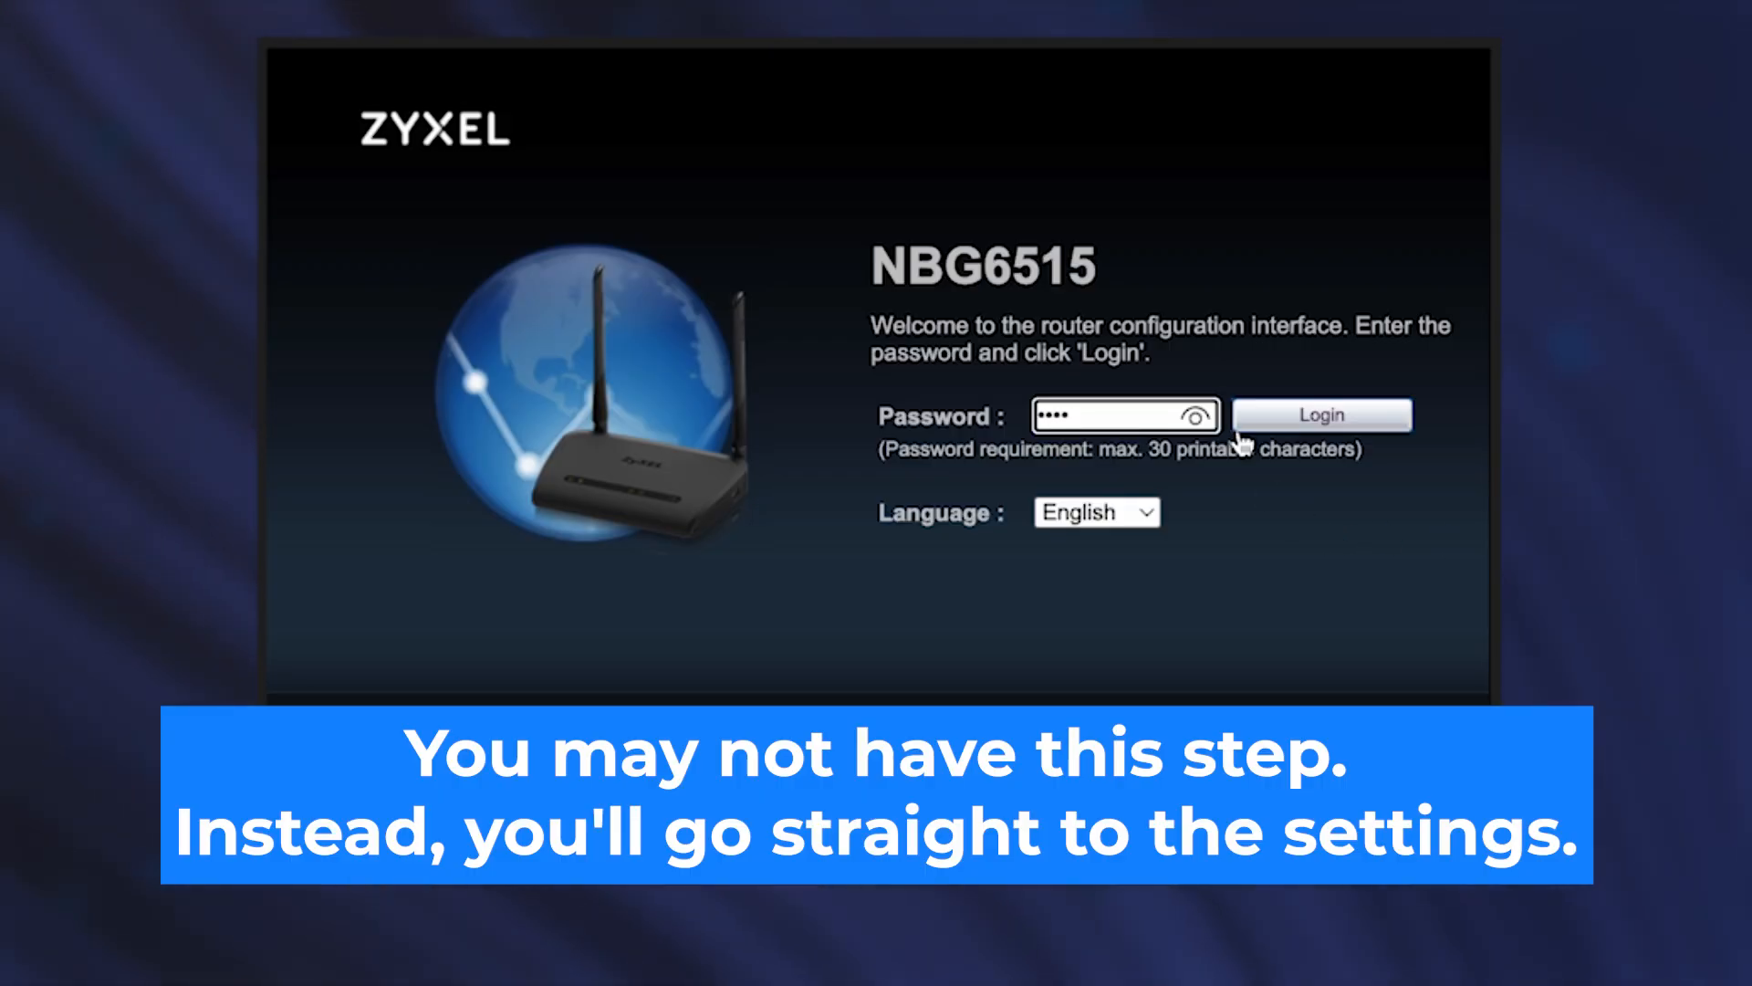
left_click(1196, 417)
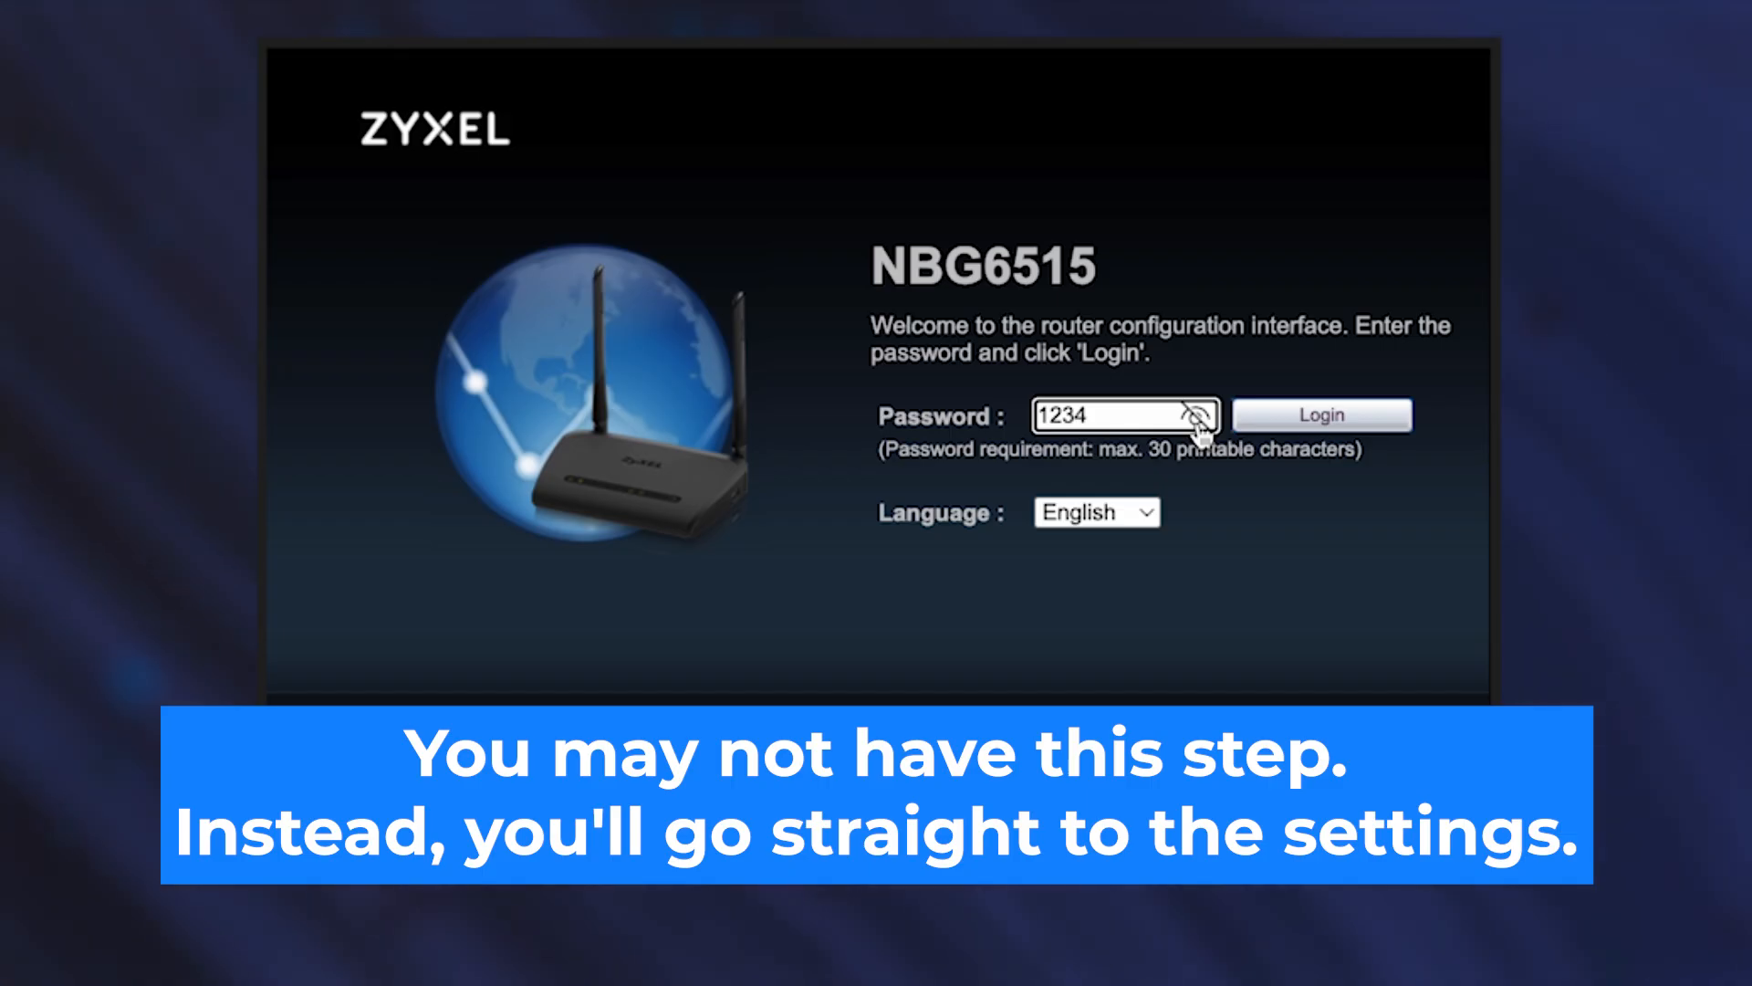
left_click(1197, 418)
left_click(1301, 421)
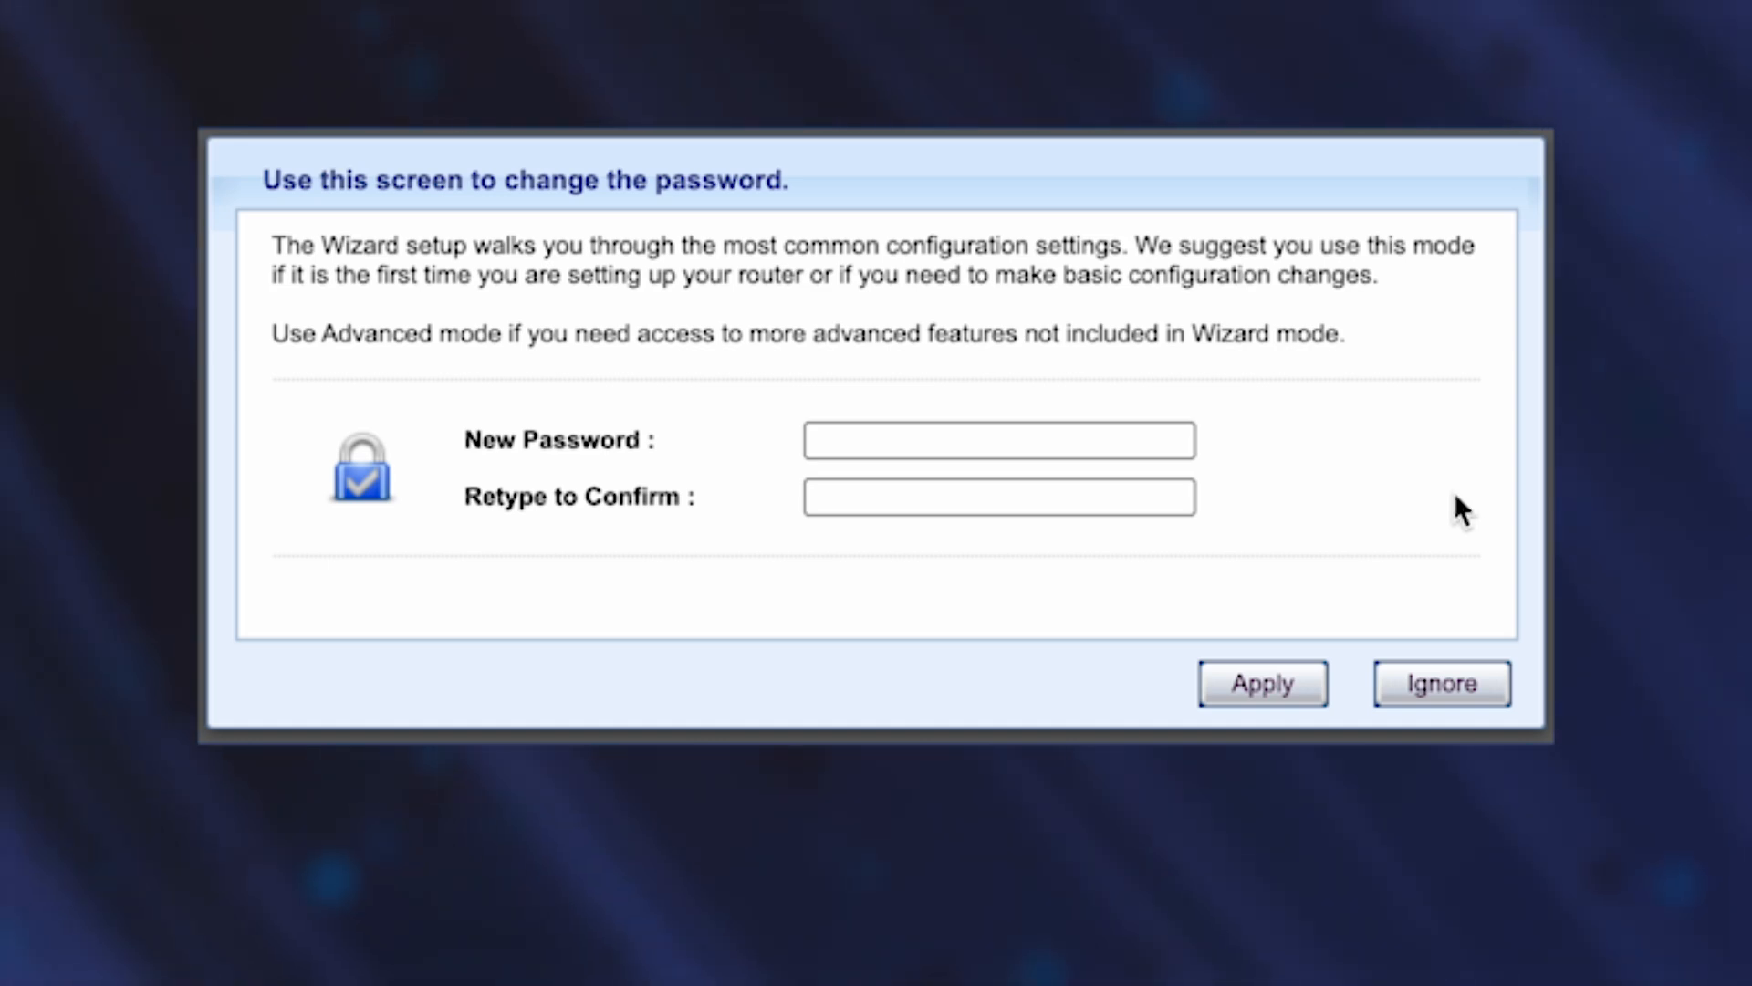
Enter the new admin password in both fields, verify it, and apply the change.
left_click(948, 440)
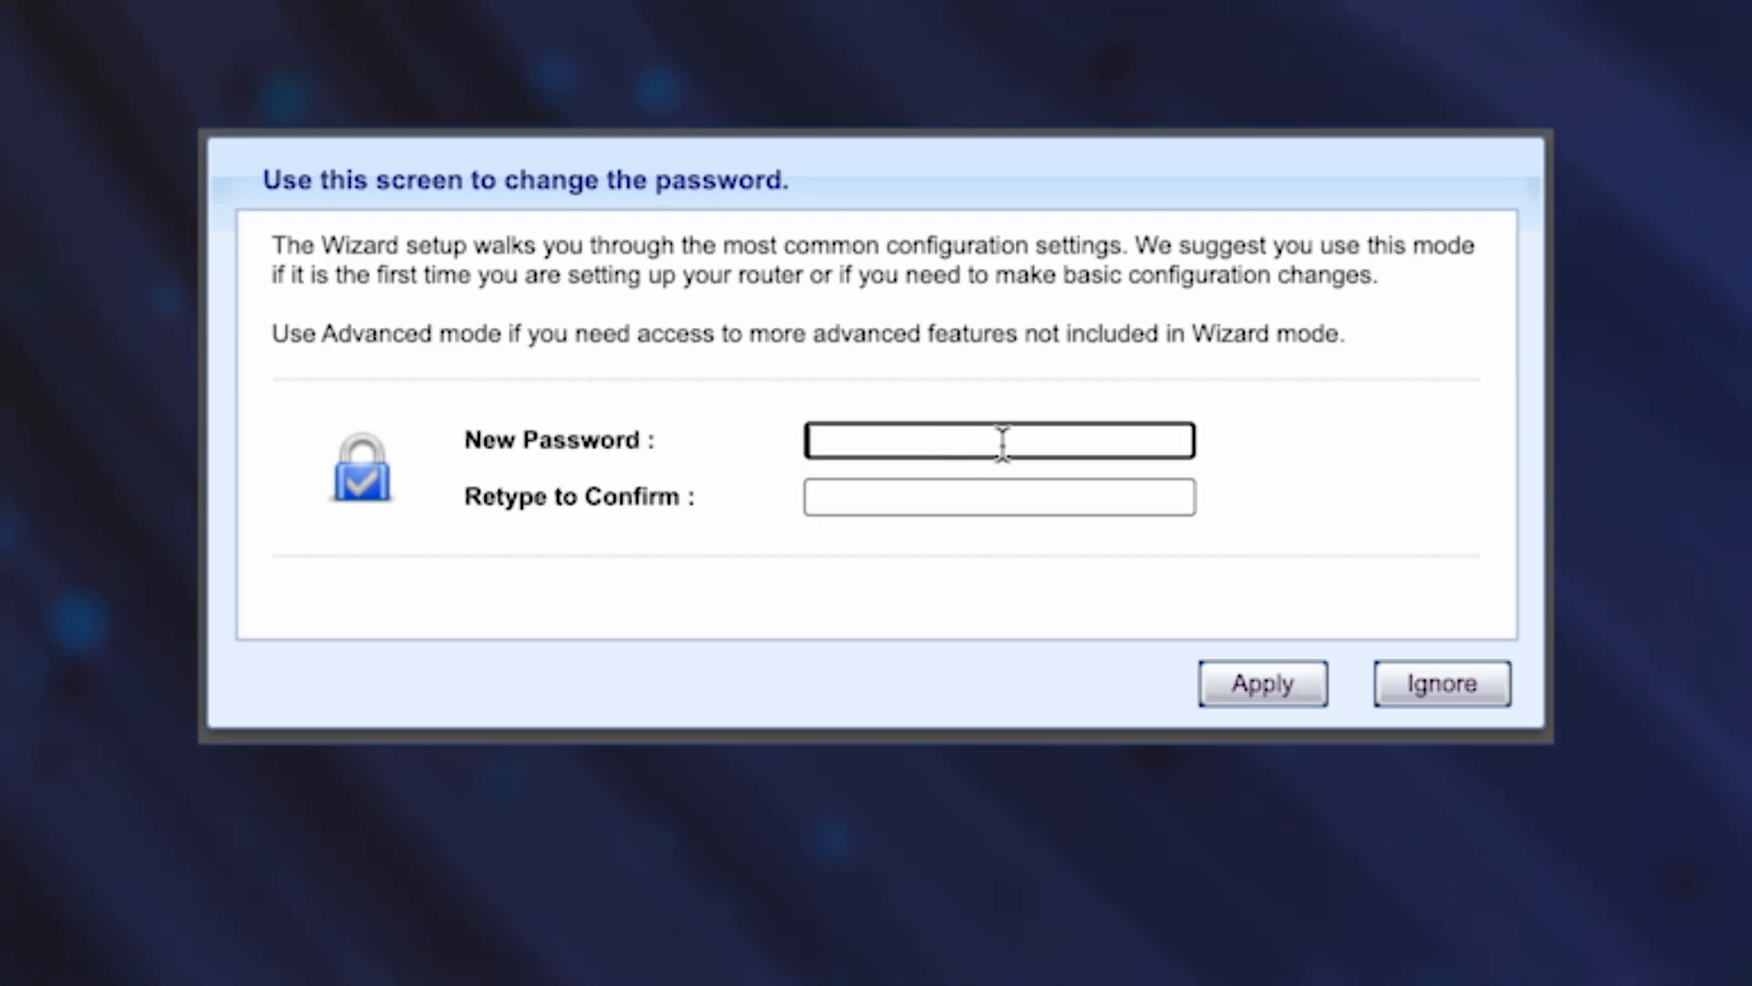
type("1234567890")
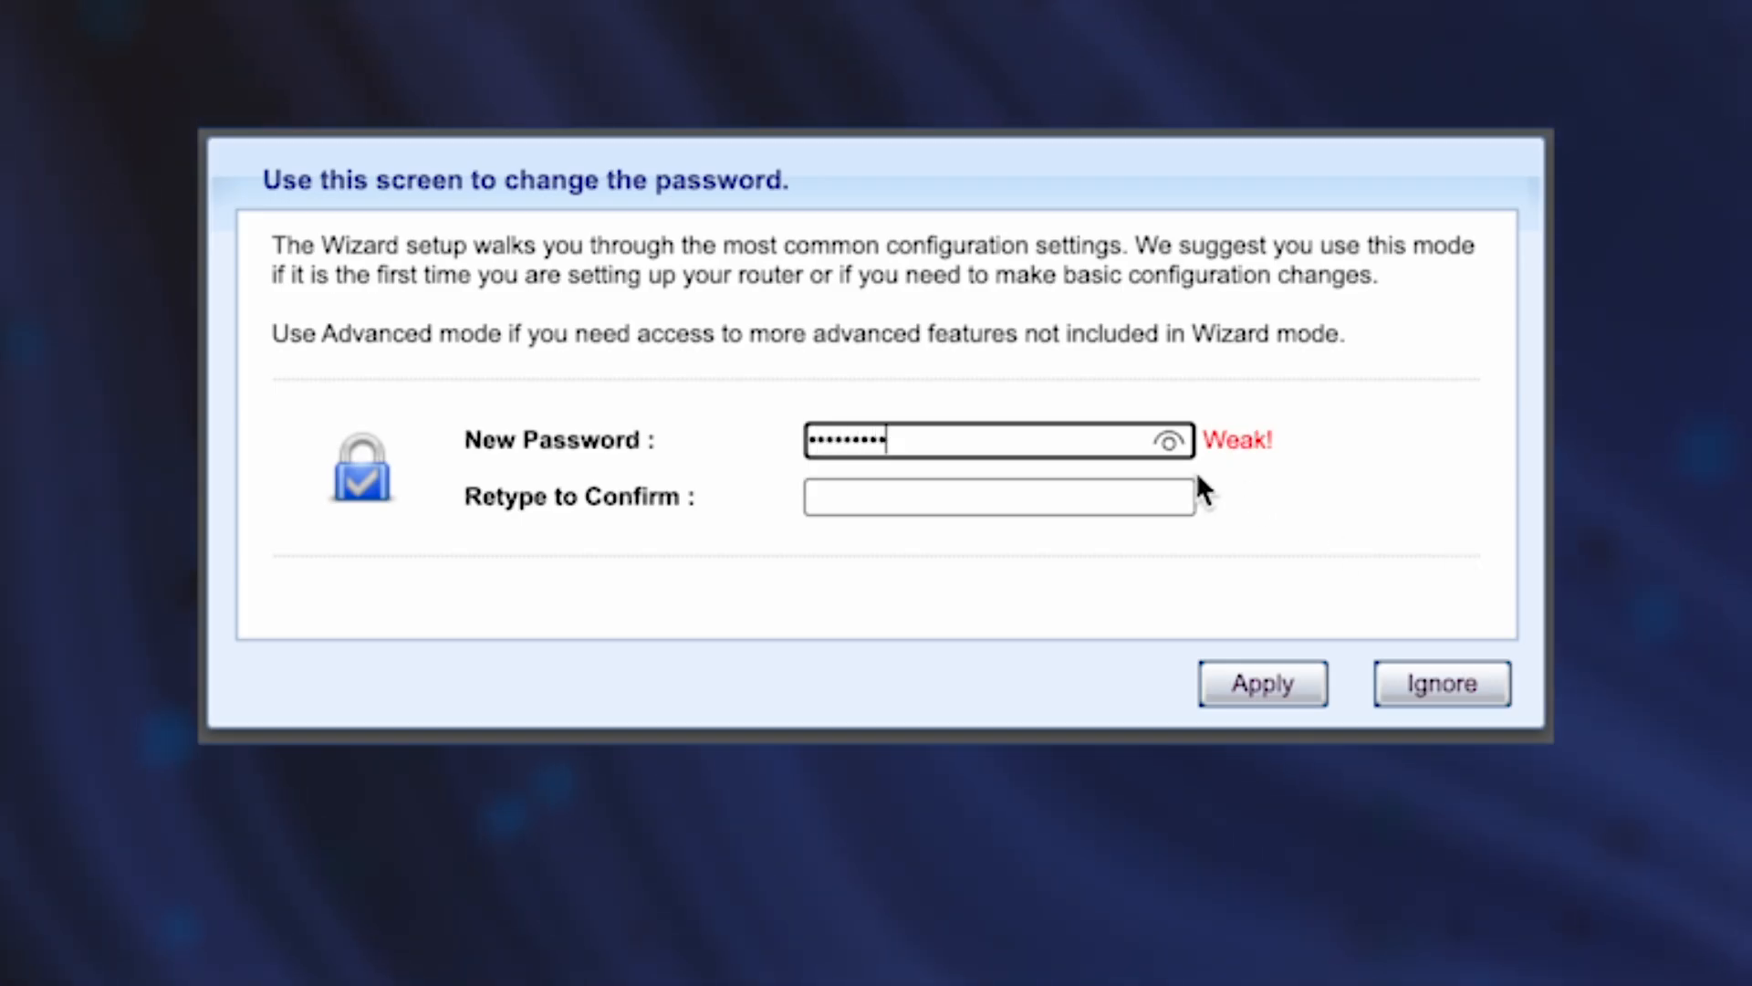
left_click(1099, 501)
type("1234567890")
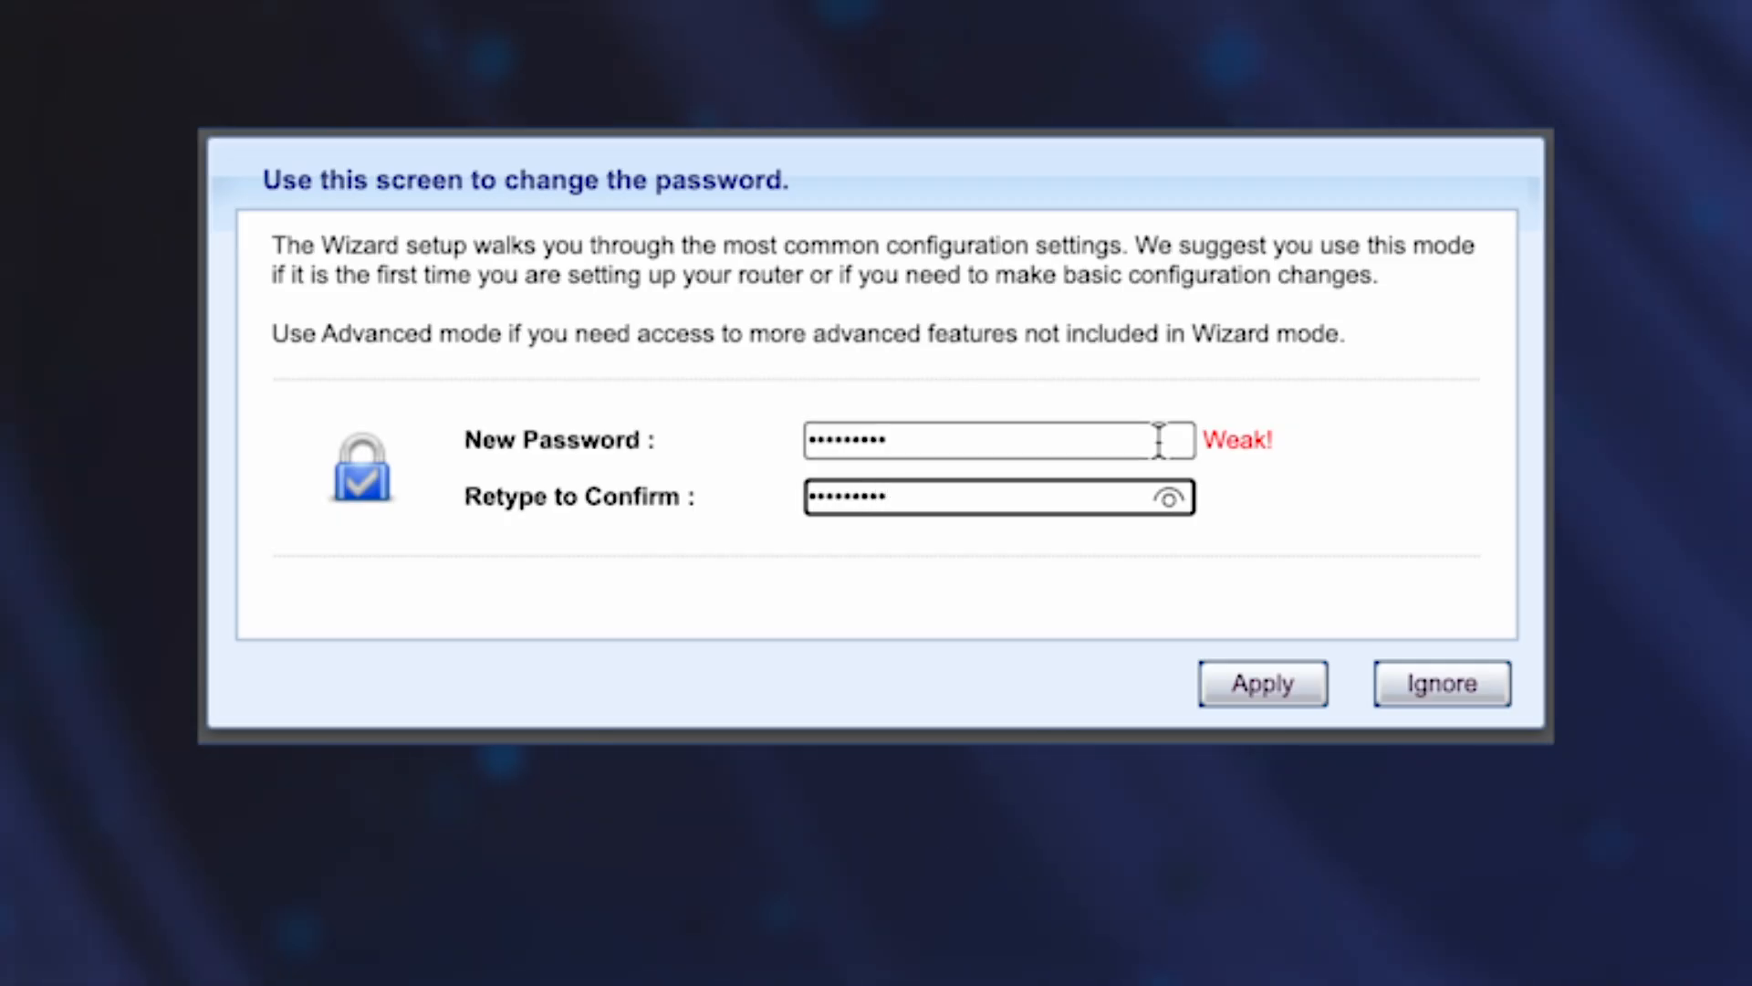
left_click(1168, 499)
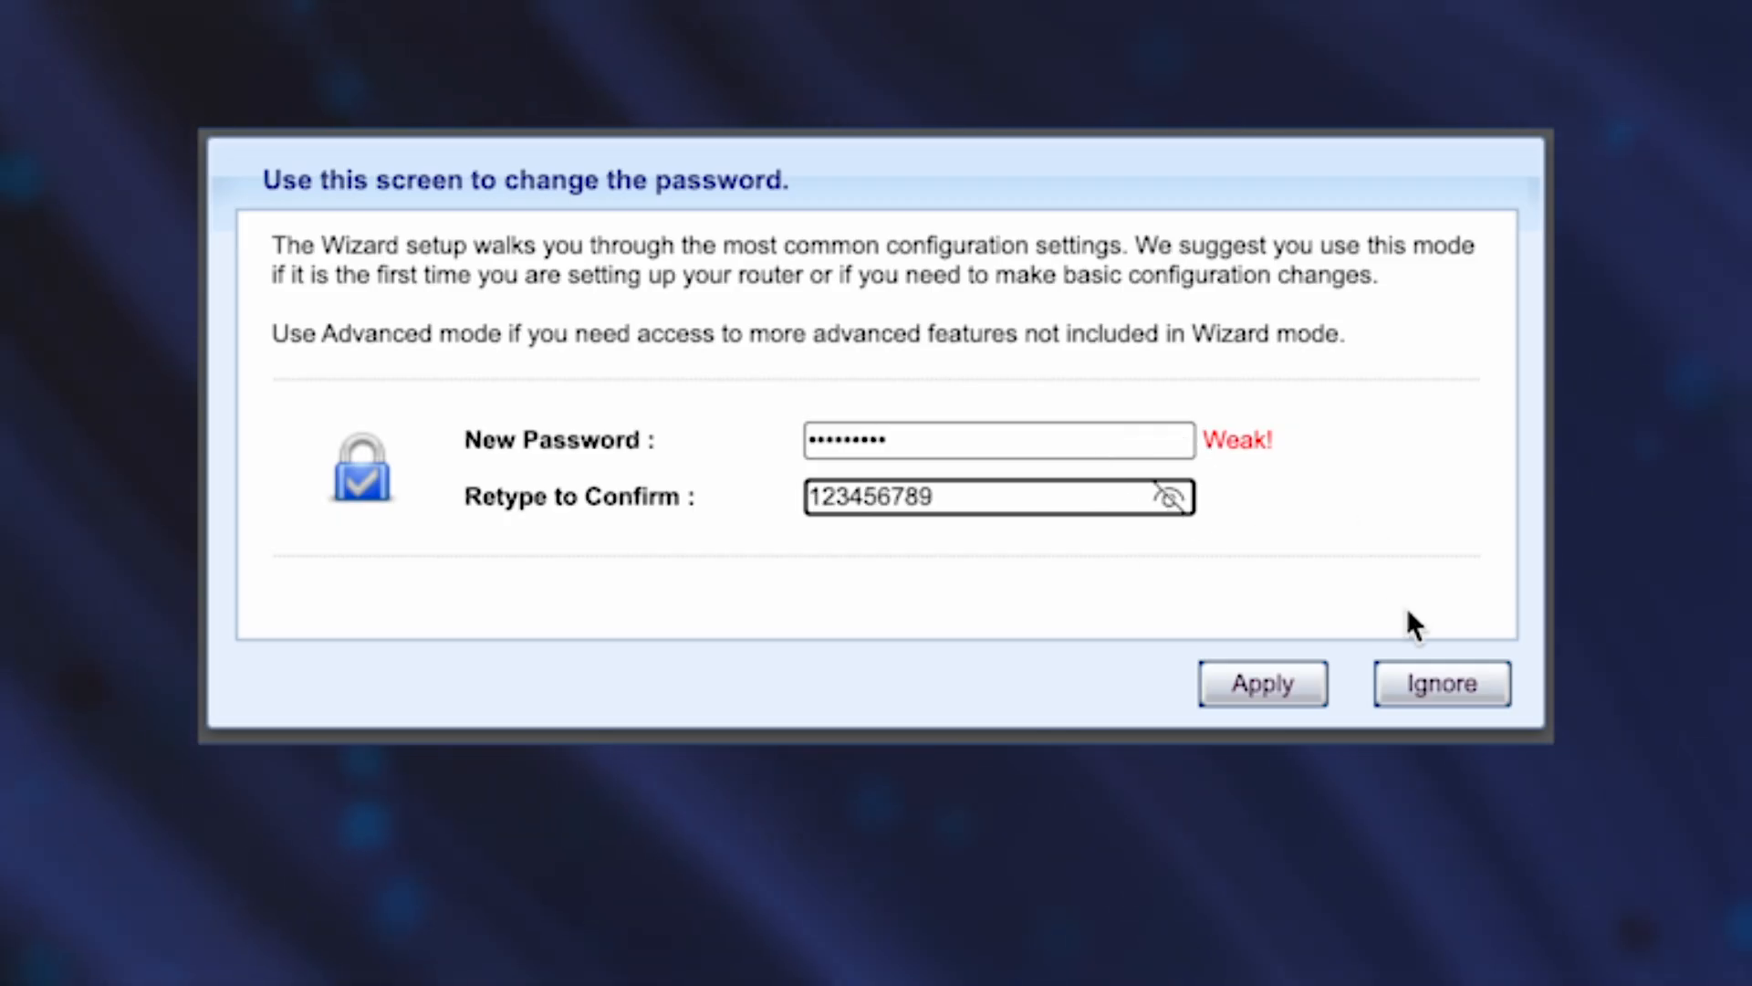
left_click(1237, 686)
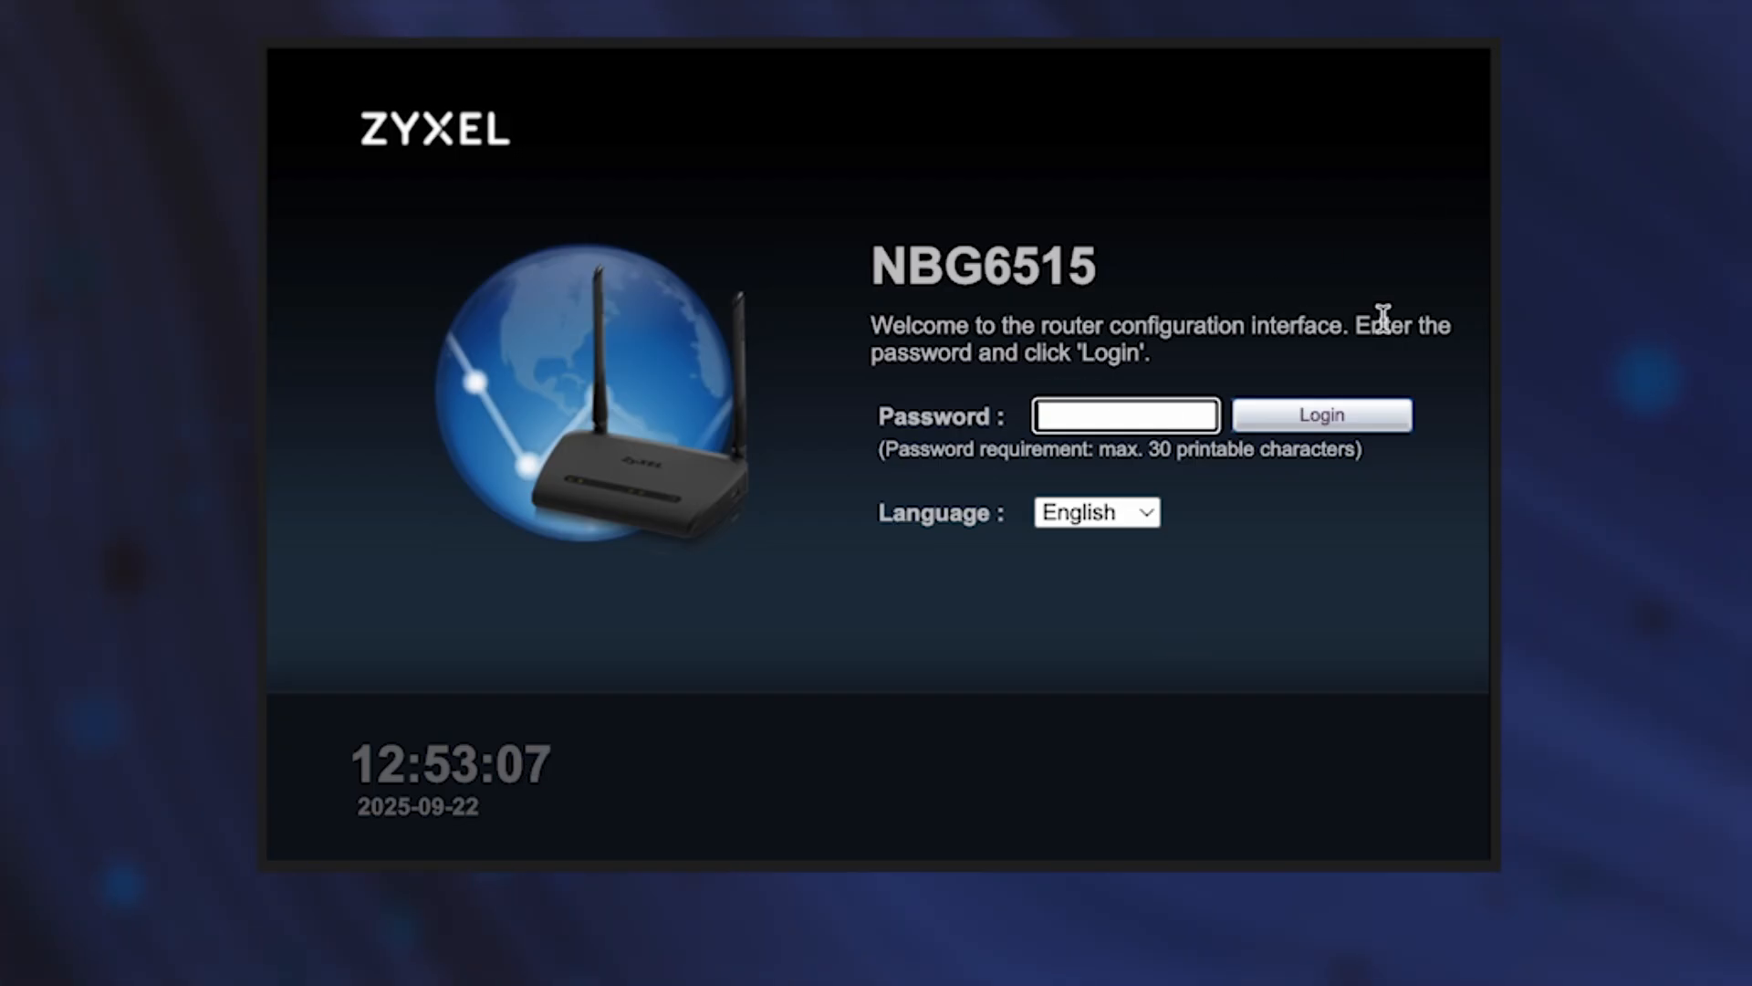
Sign in again using the new admin password after verifying it with the eye icon.
type("•••••")
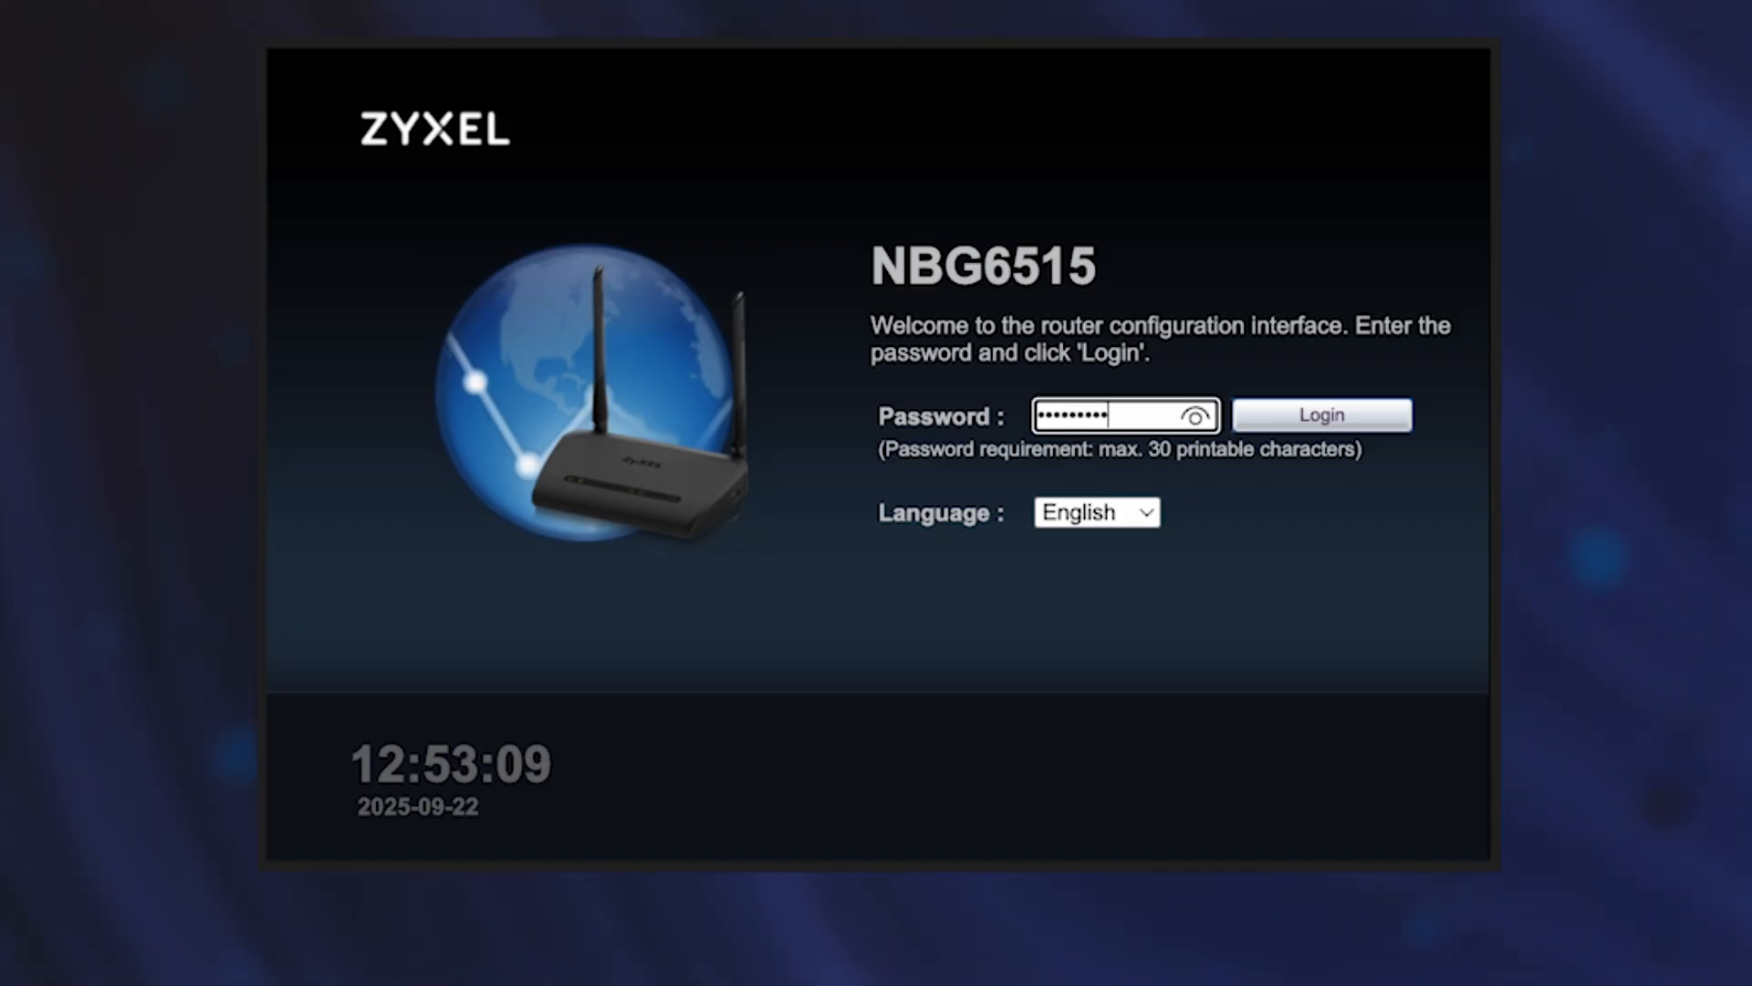
left_click(1194, 429)
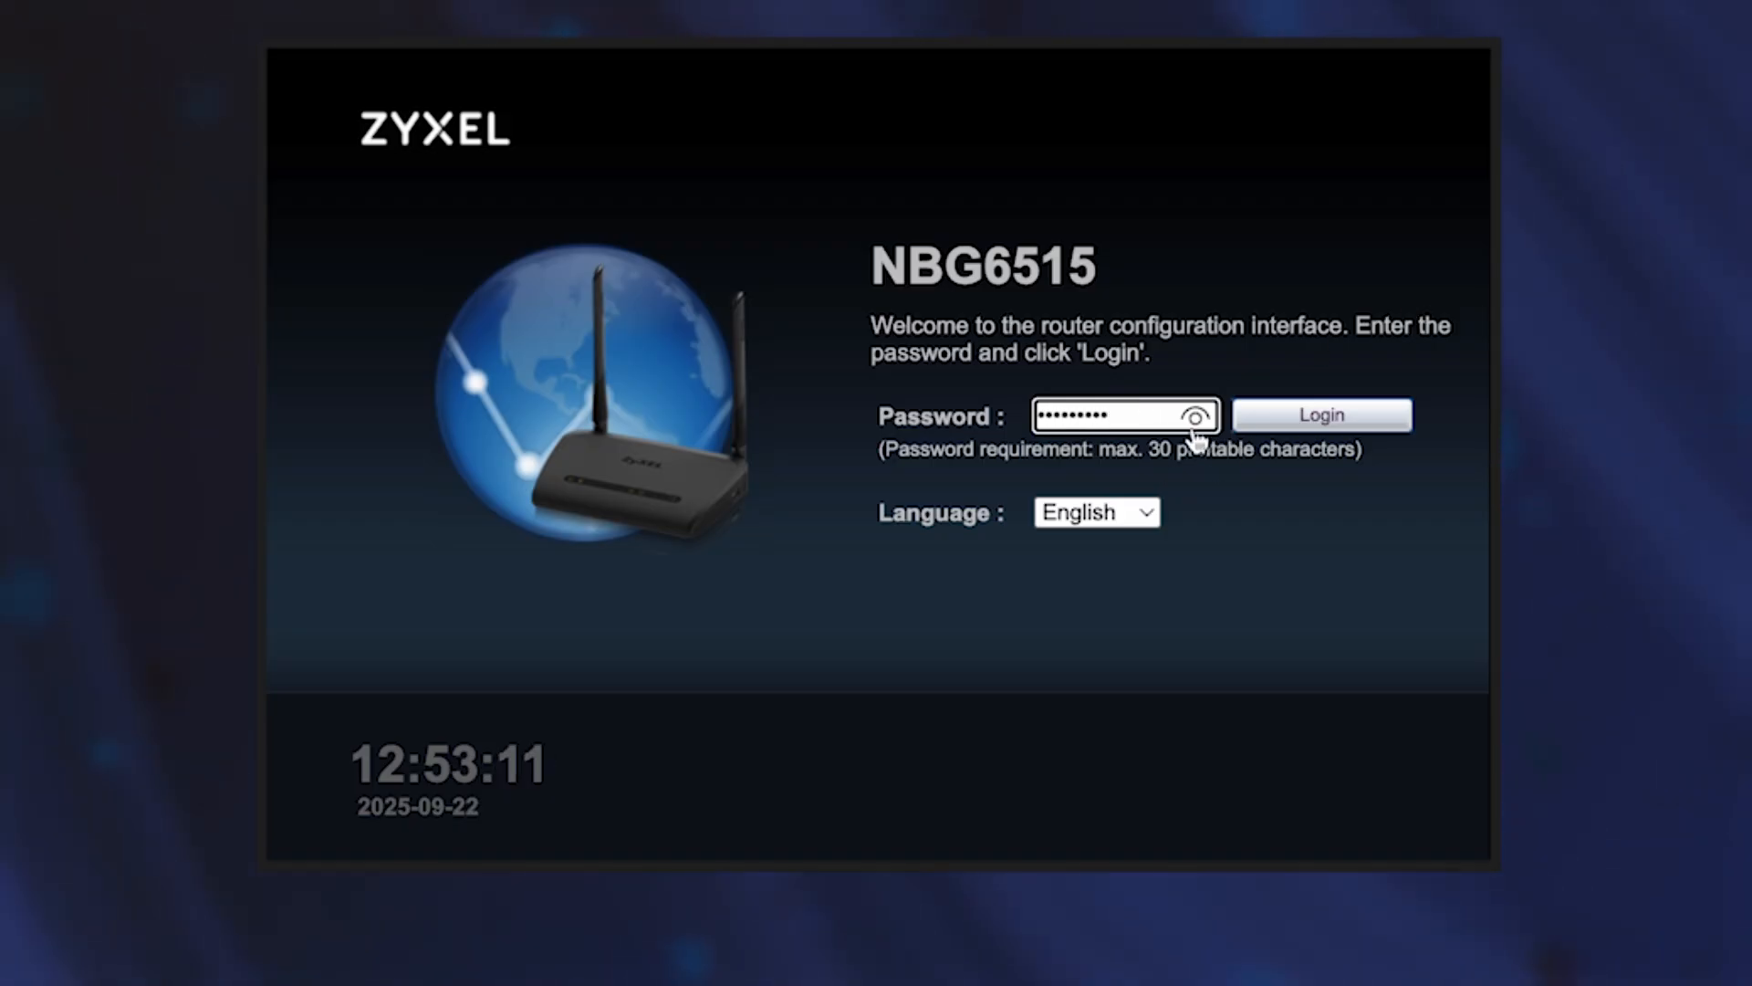
left_click(1312, 423)
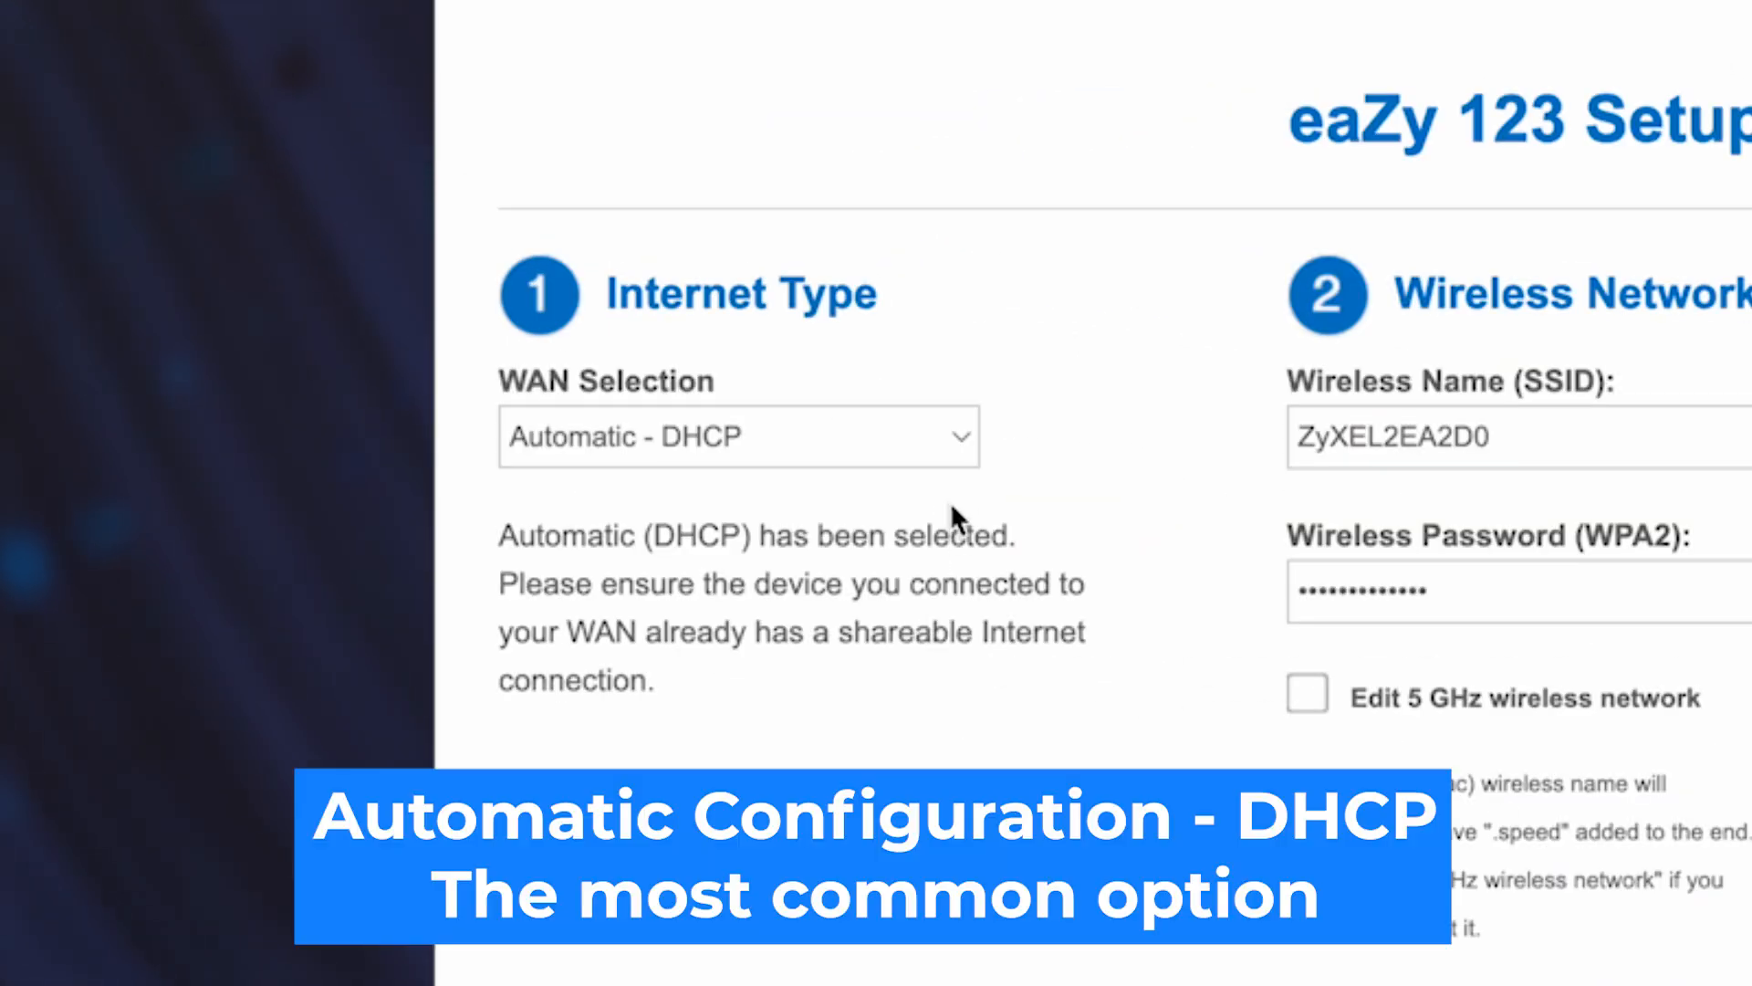
left_click(956, 436)
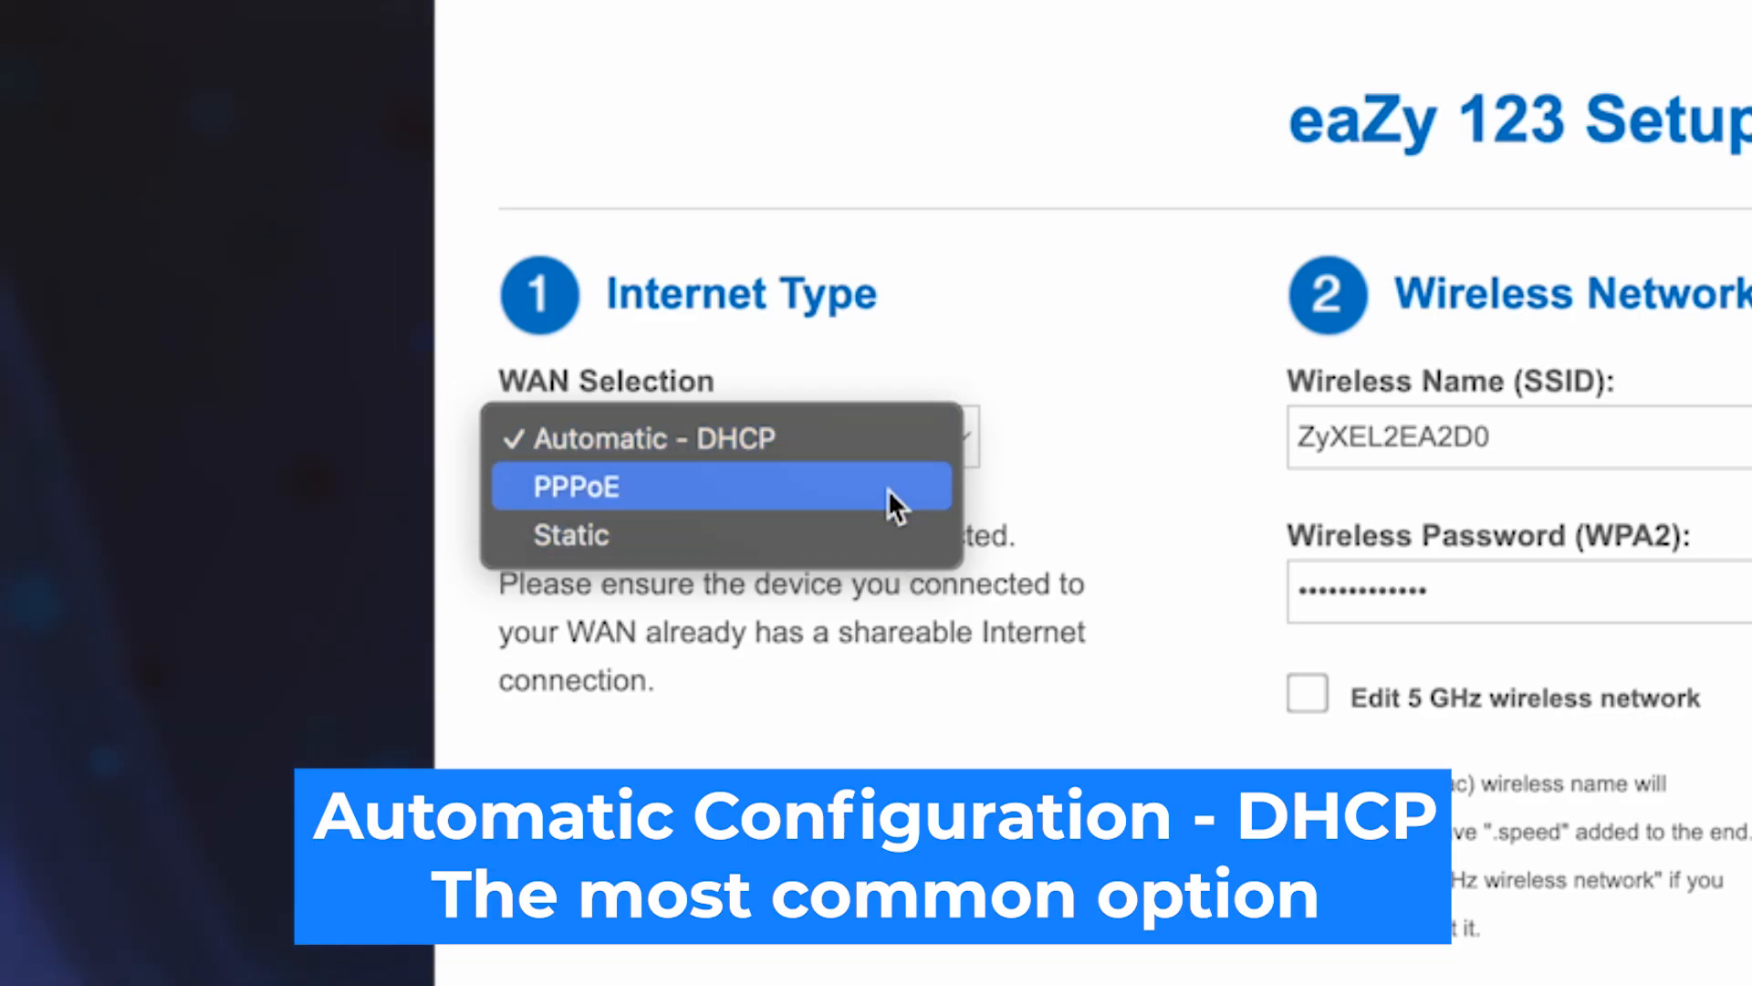
left_click(743, 436)
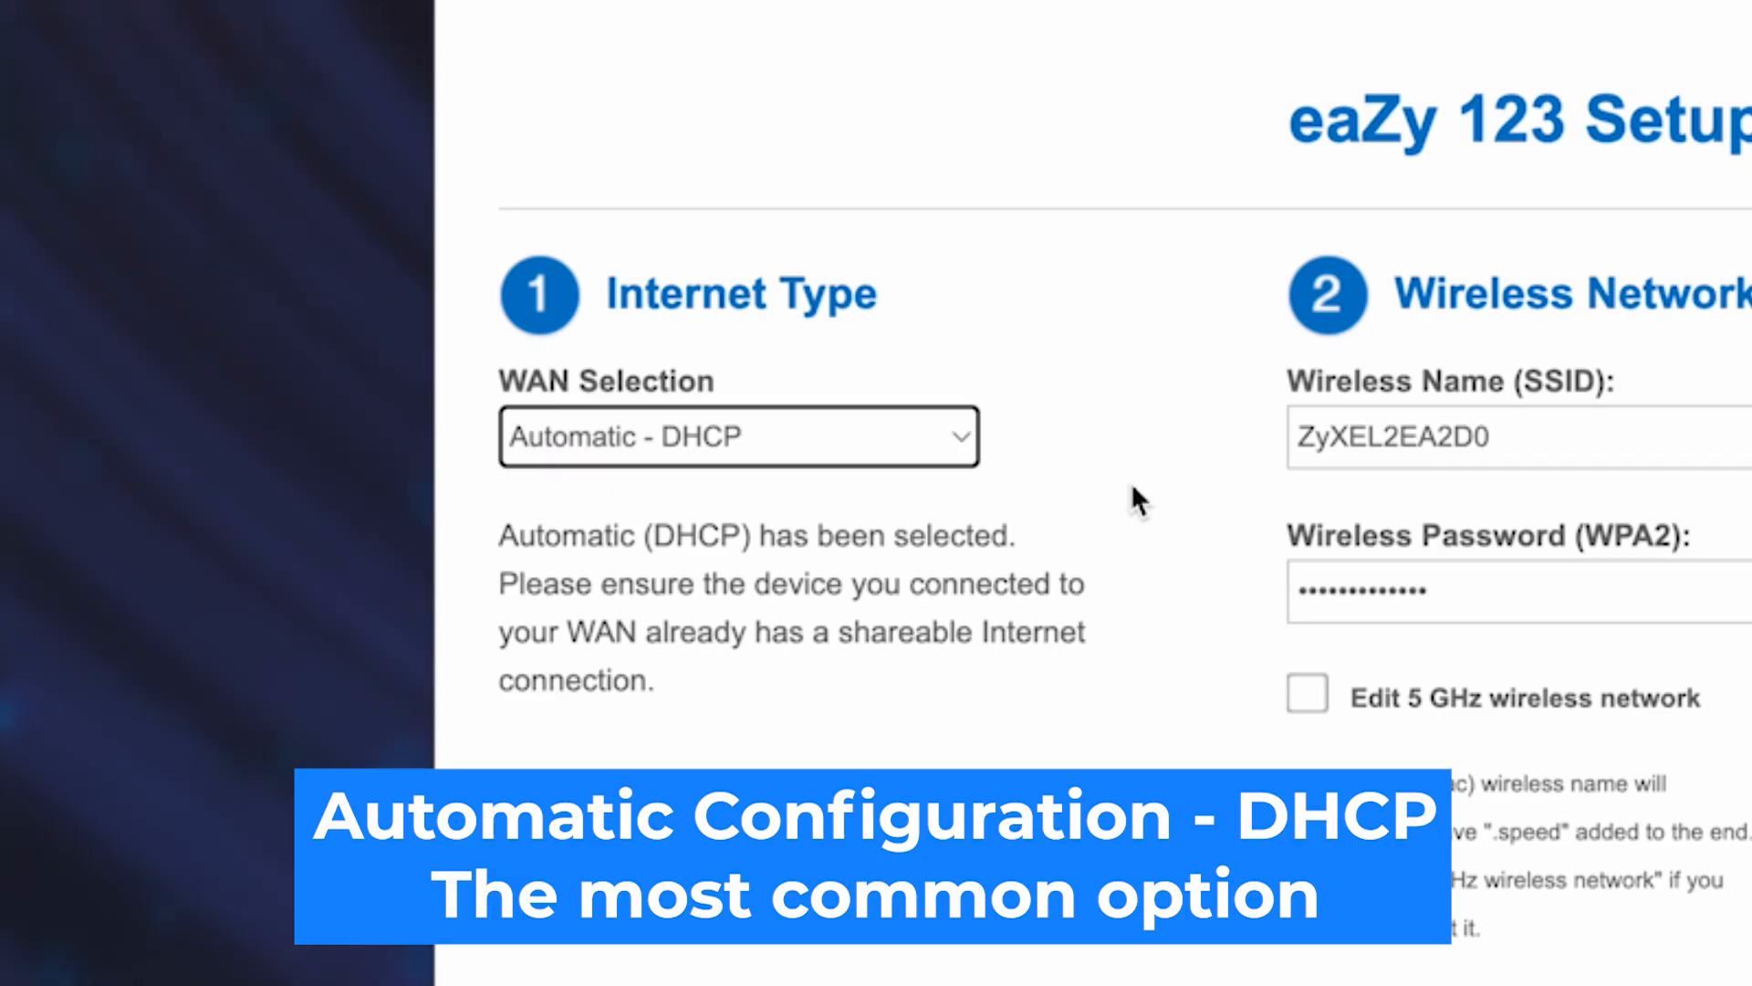
left_click(1133, 489)
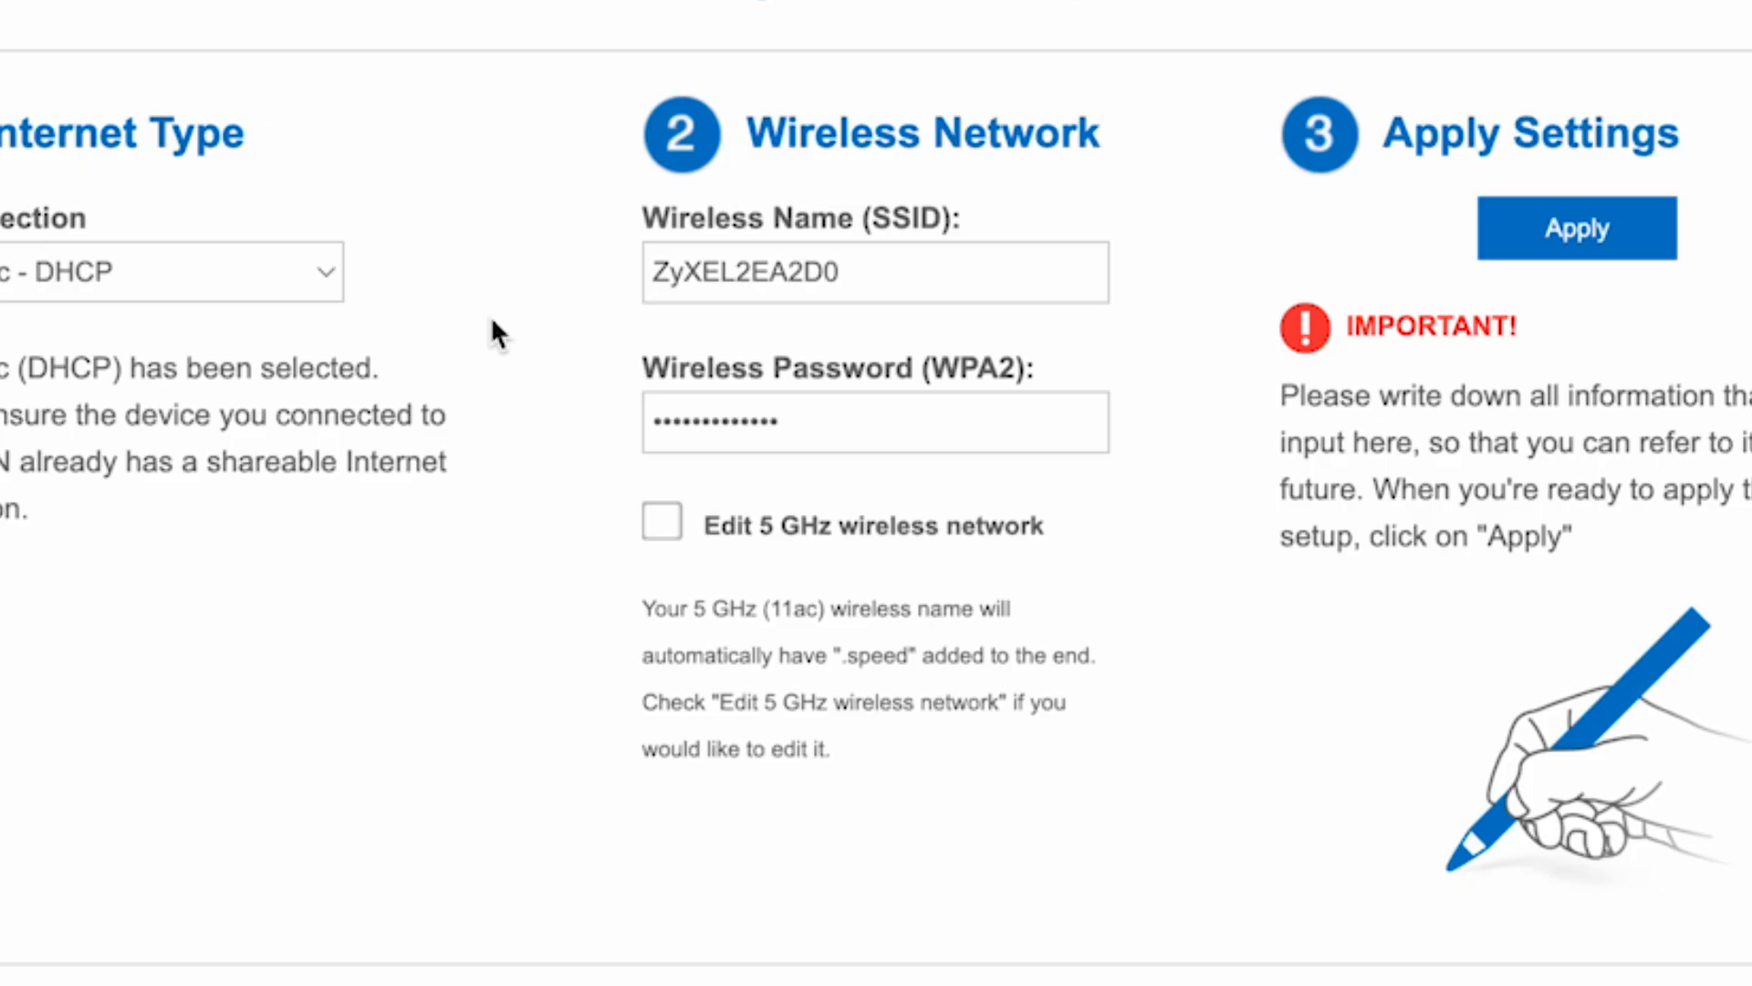
Delete the 2EA2D0 suffix so the 2.4 GHz network name is ZyXEL.
left_click_drag(909, 264, 736, 271)
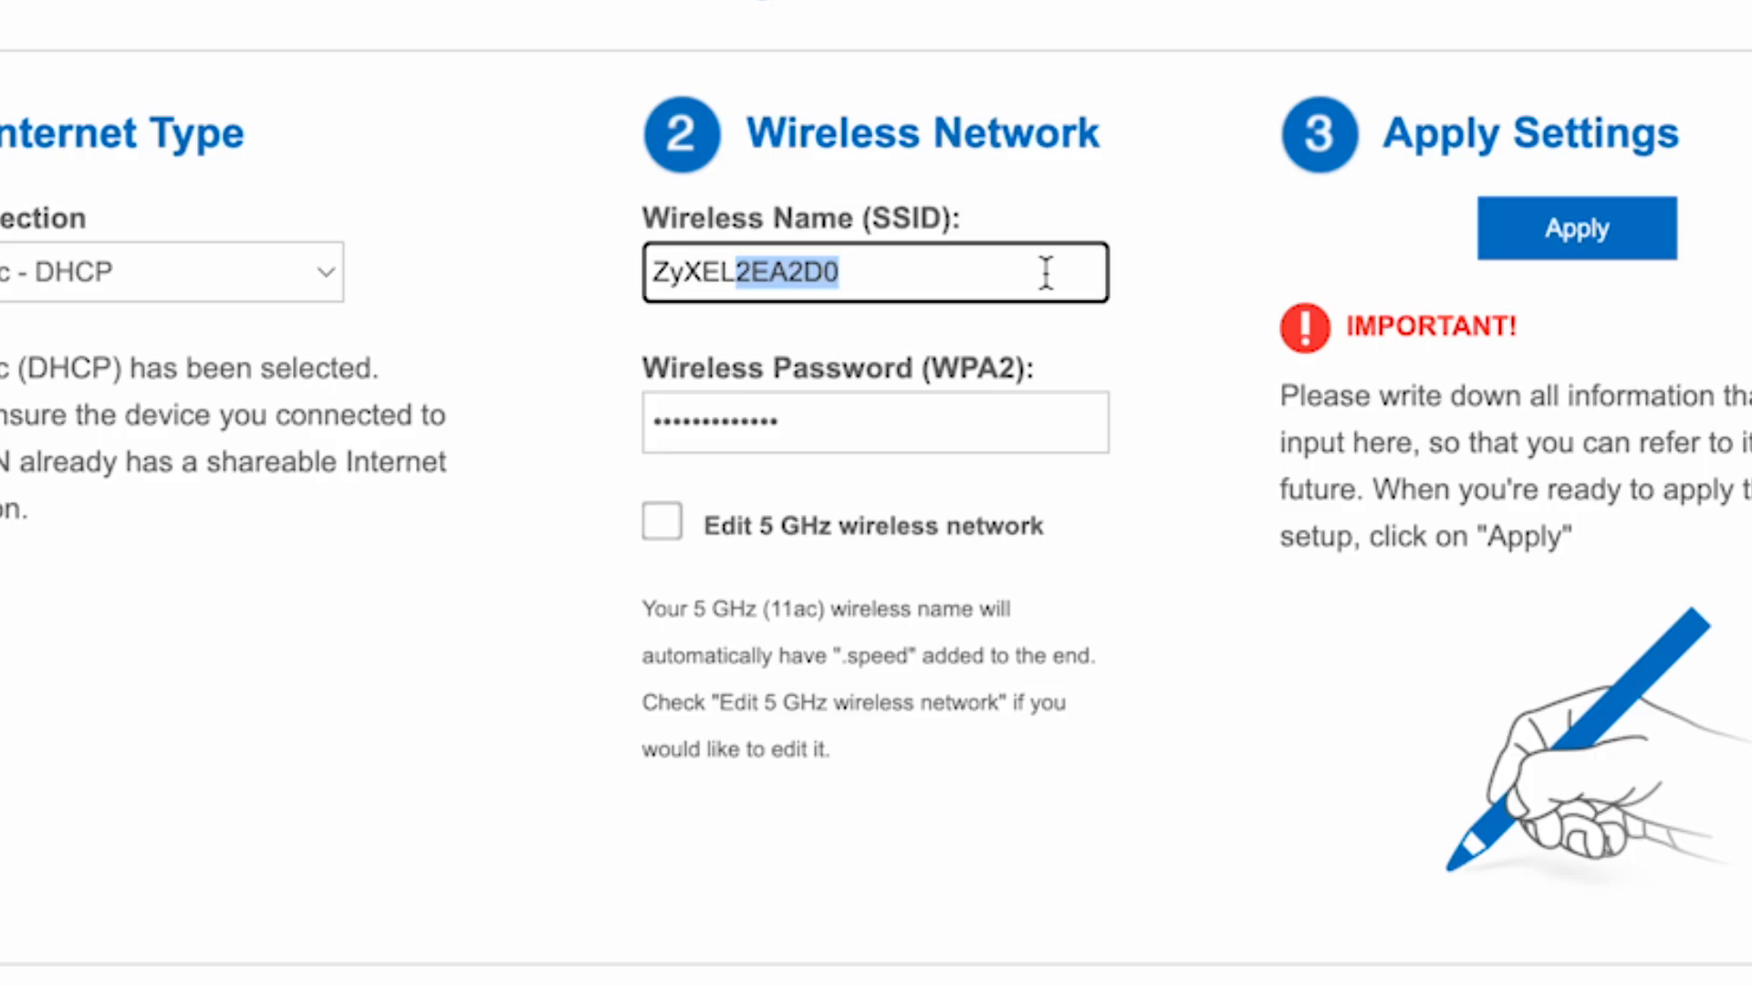
key("BackSpace")
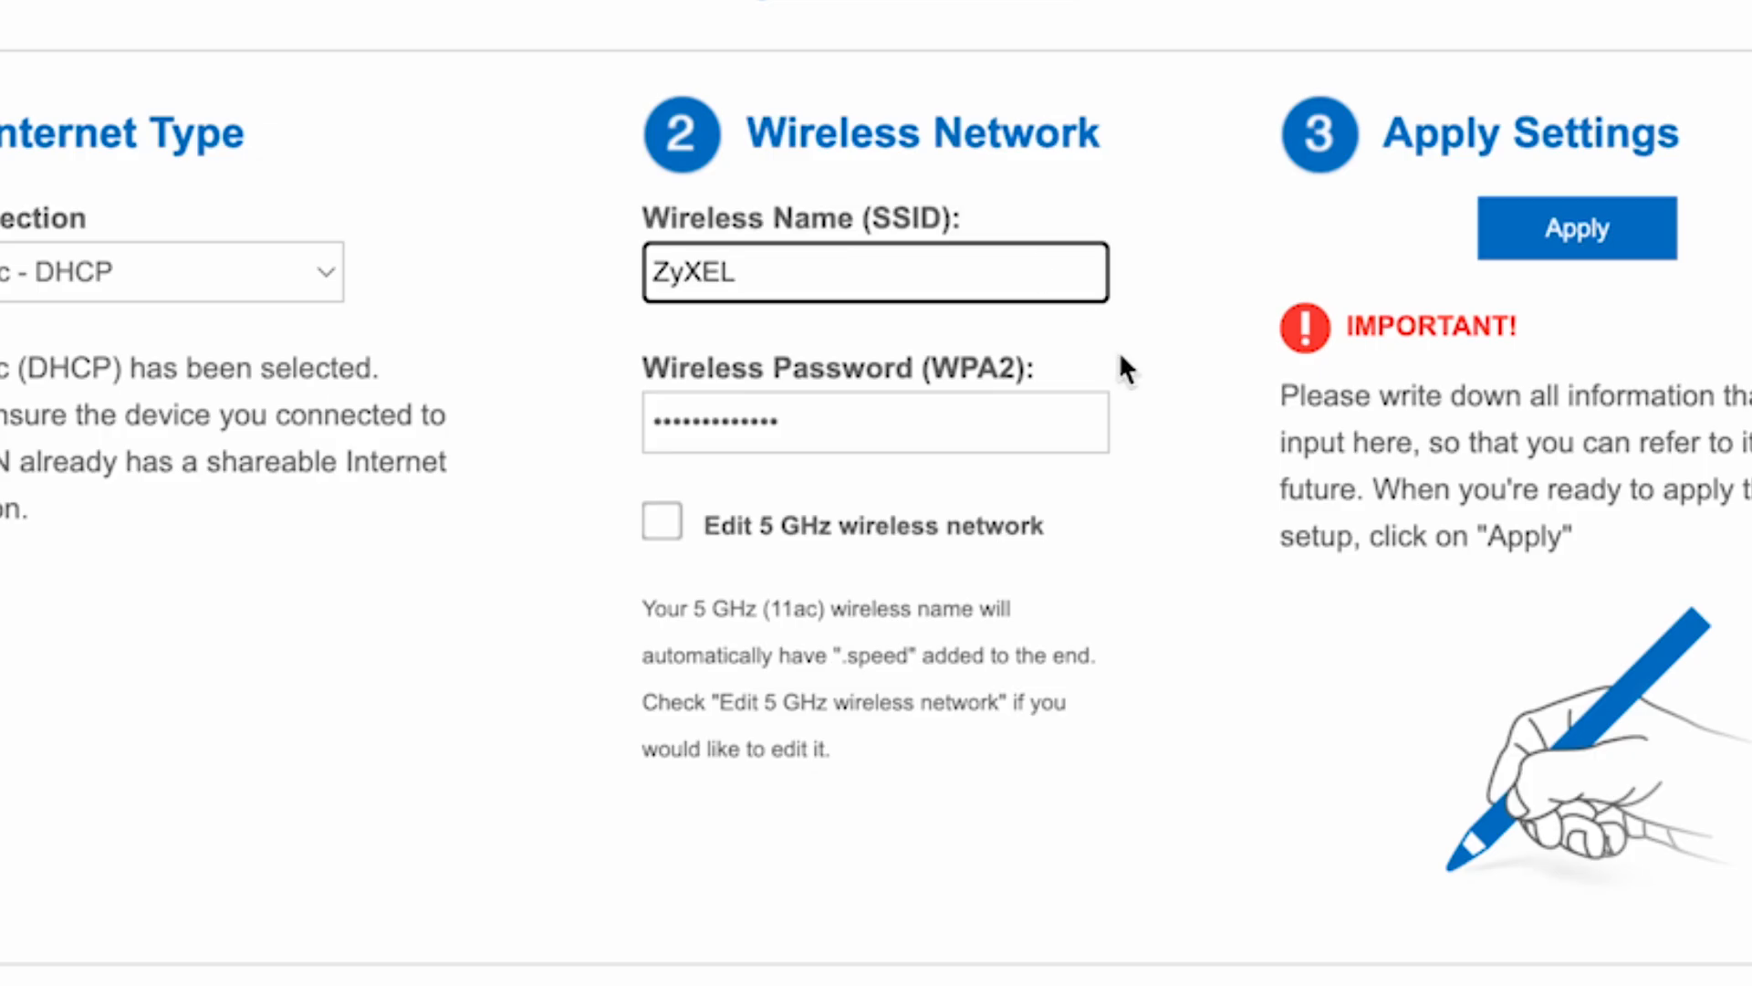
left_click(1165, 708)
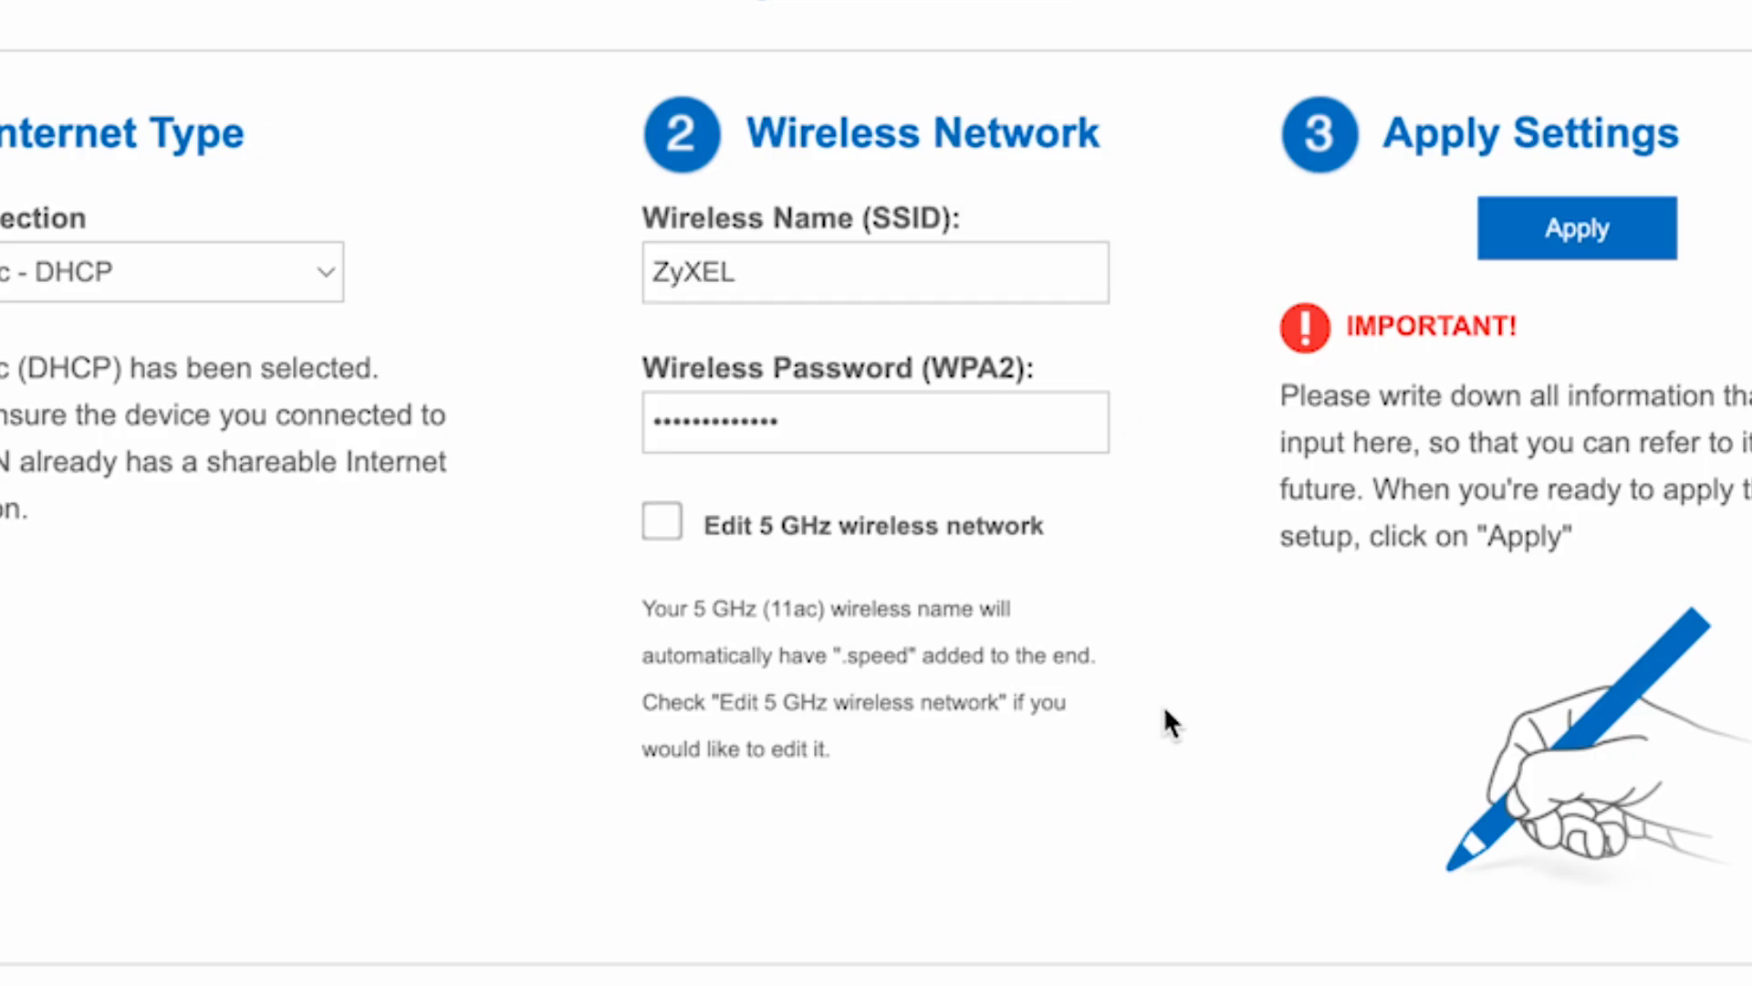
Replace the existing 2.4 GHz WPA2 Wi-Fi password with a new one.
left_click(905, 411)
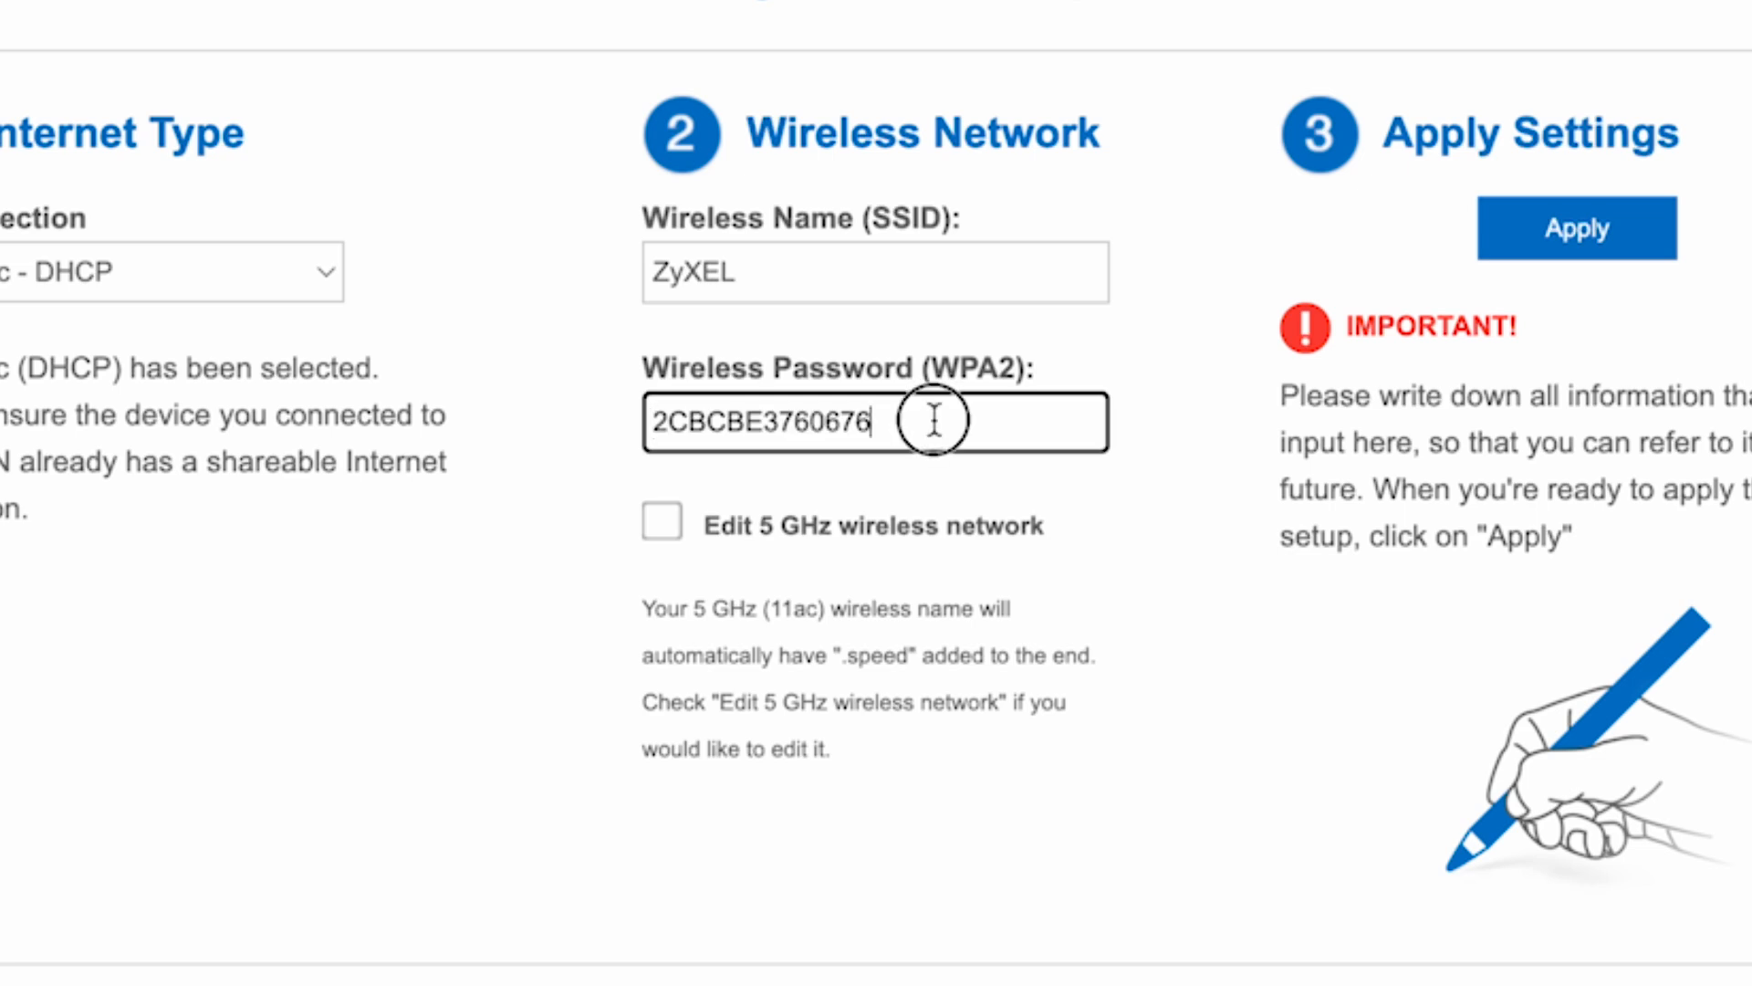
left_click_drag(938, 416, 636, 429)
type("123456789")
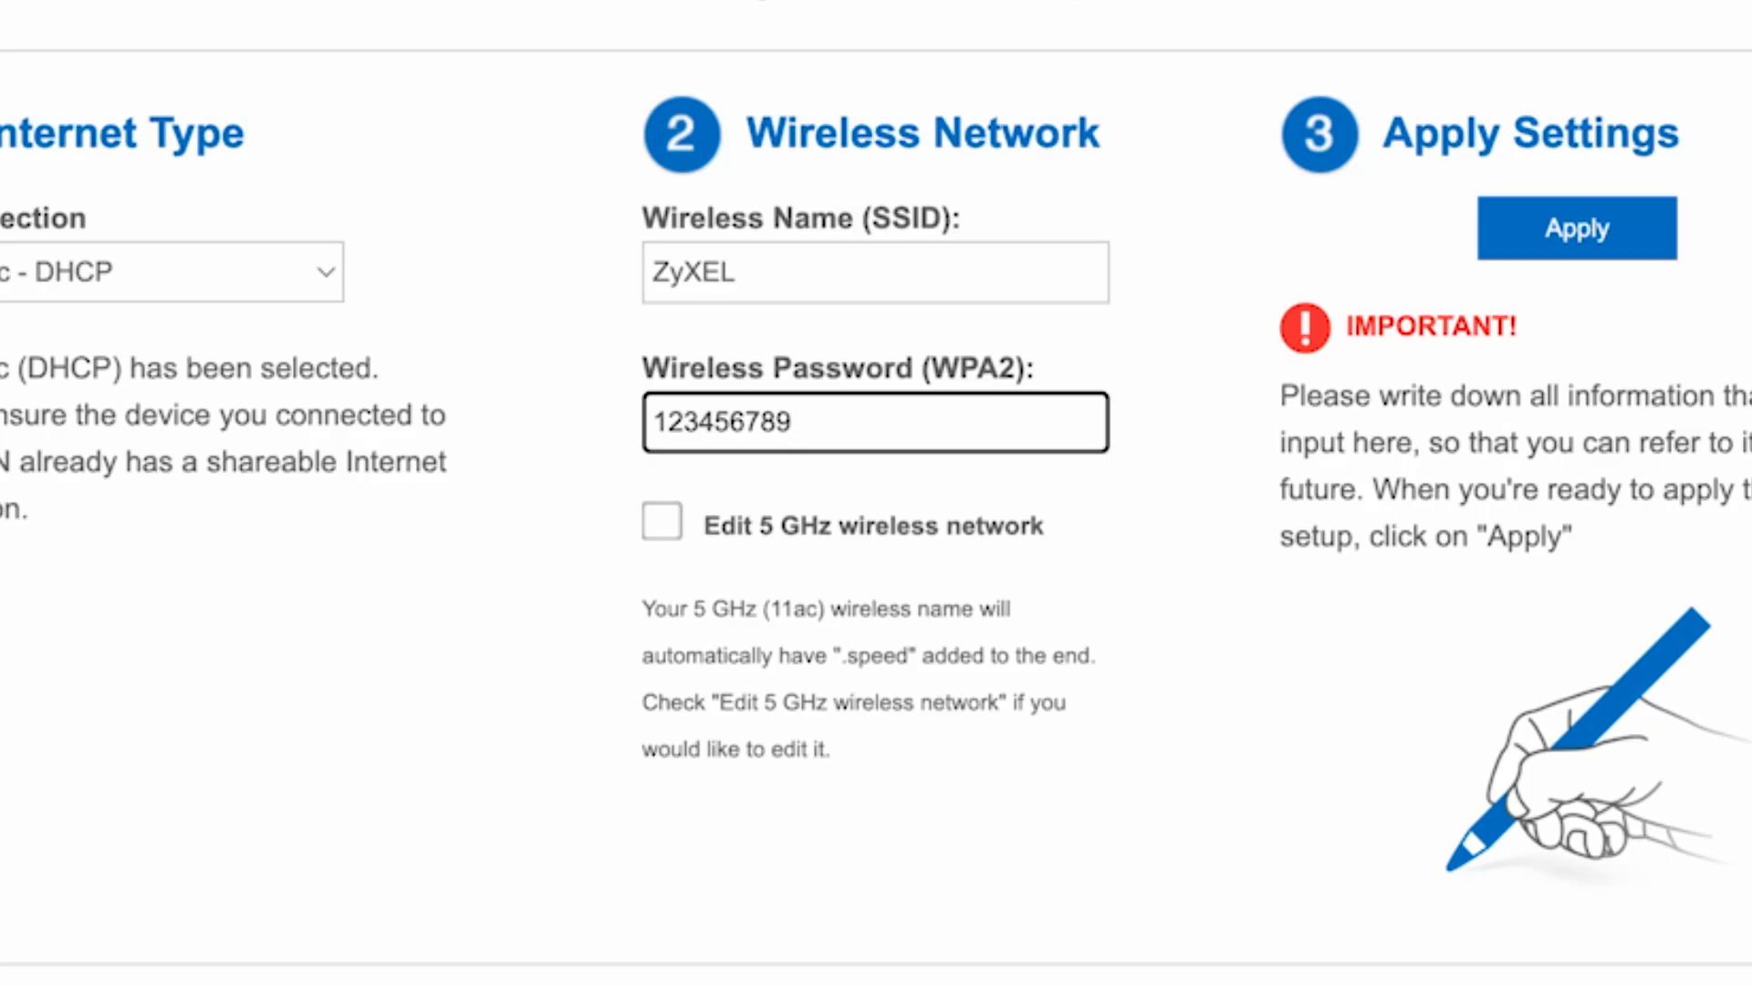
left_click(1066, 656)
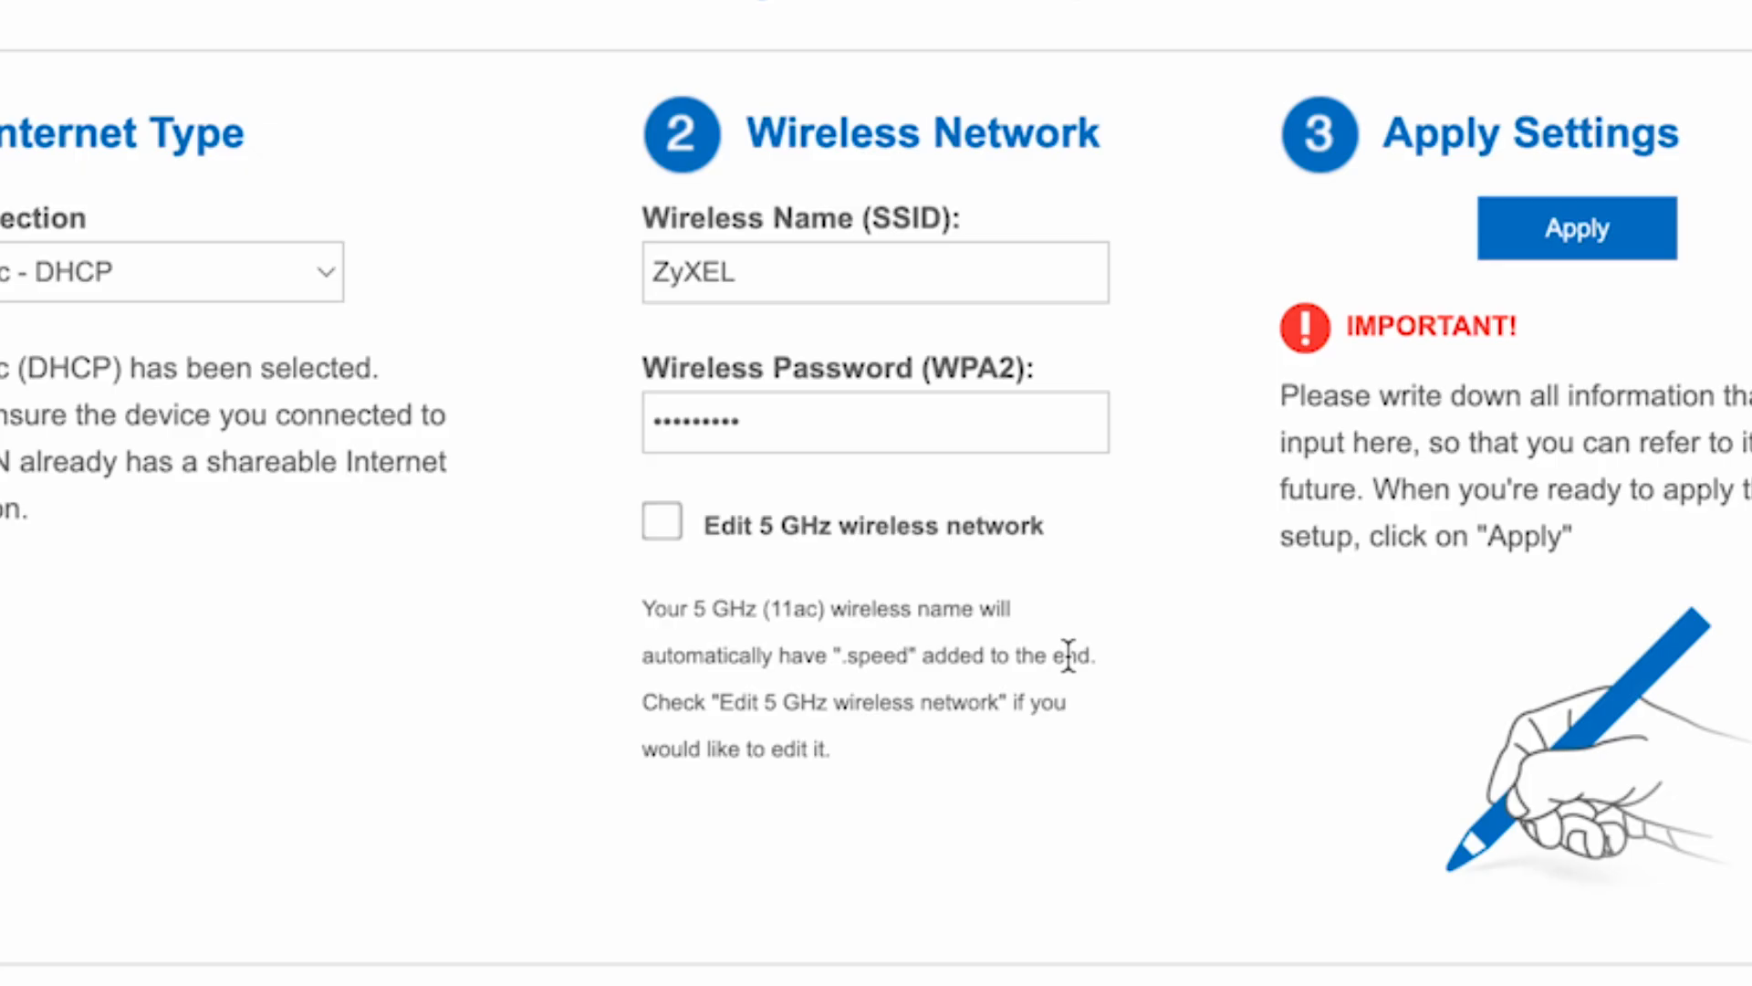
Enable separate 5 GHz settings, name it ZyXEL 5G with its password, and apply.
left_click(660, 522)
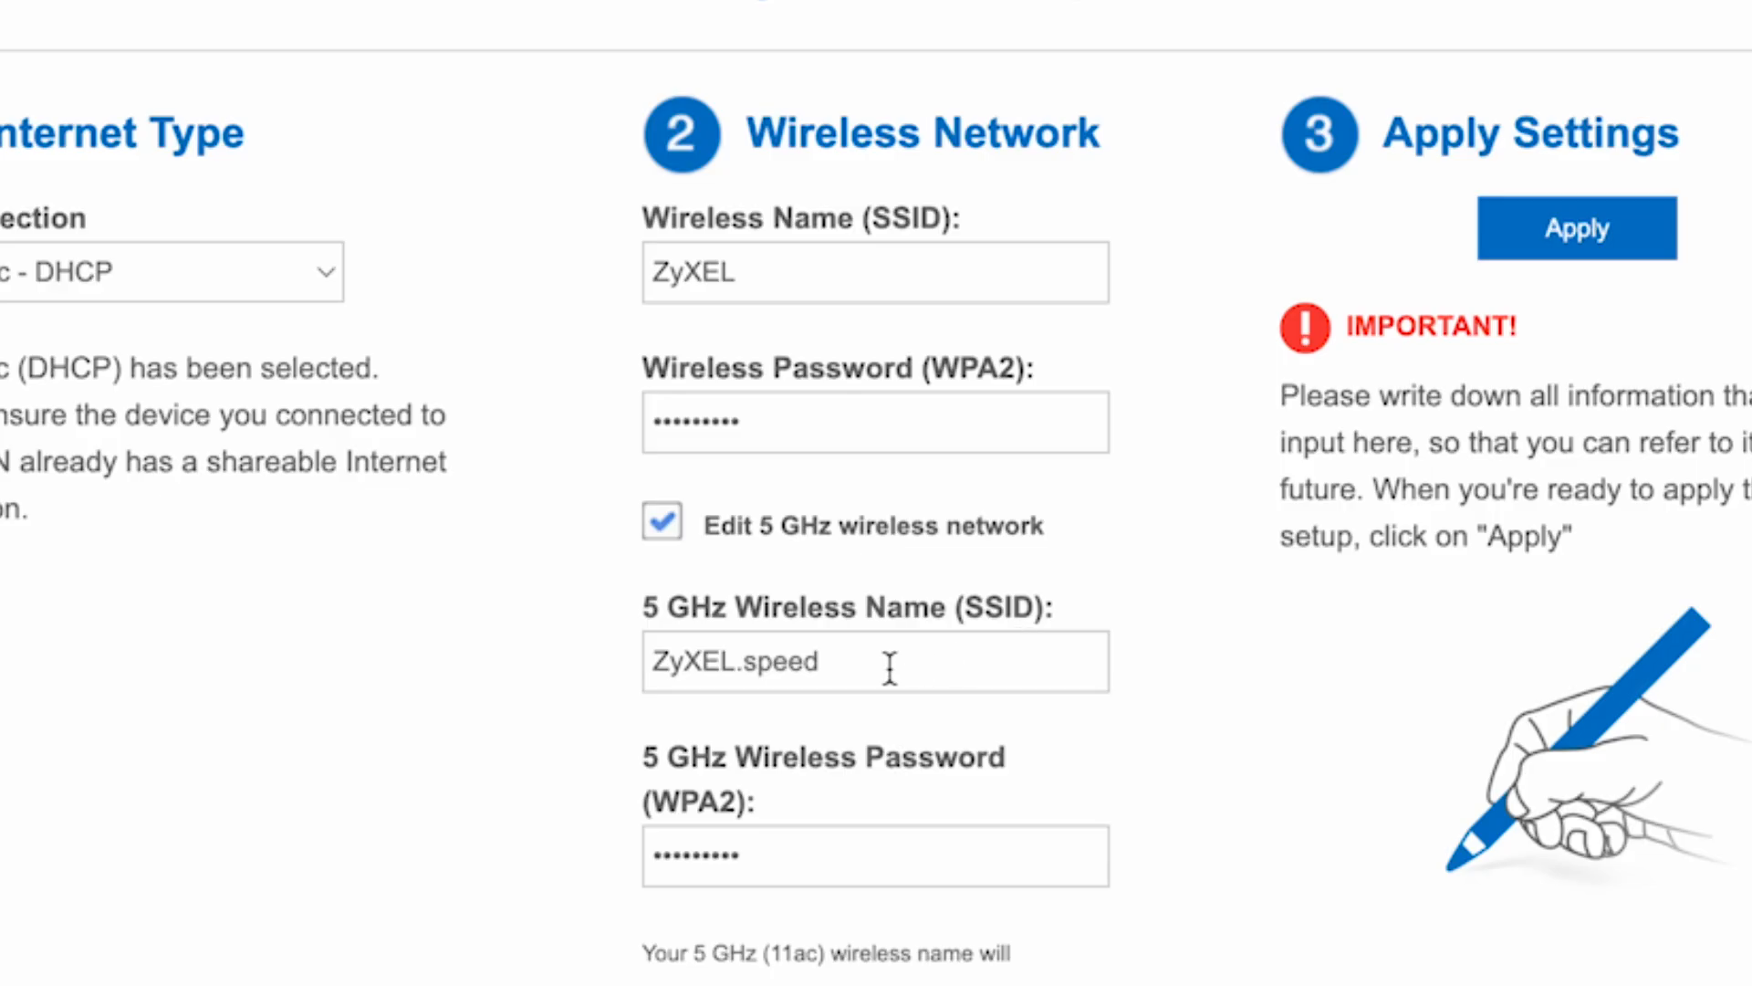
left_click_drag(886, 661, 743, 659)
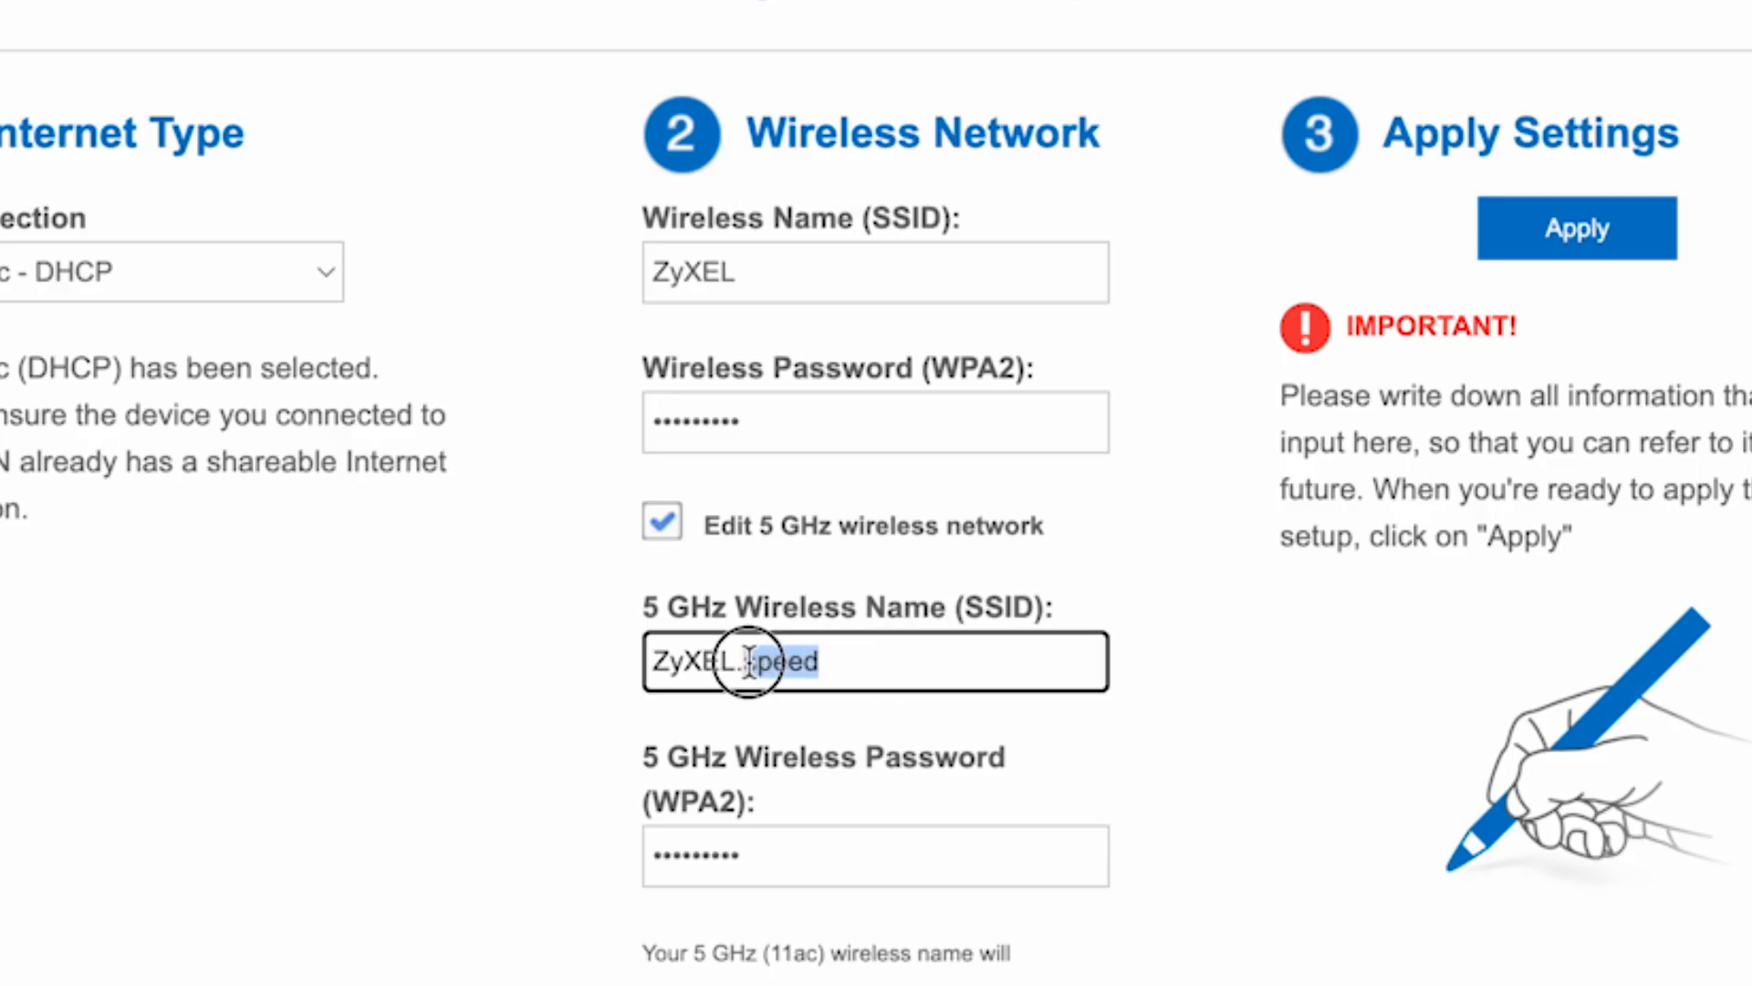
key("BackSpace")
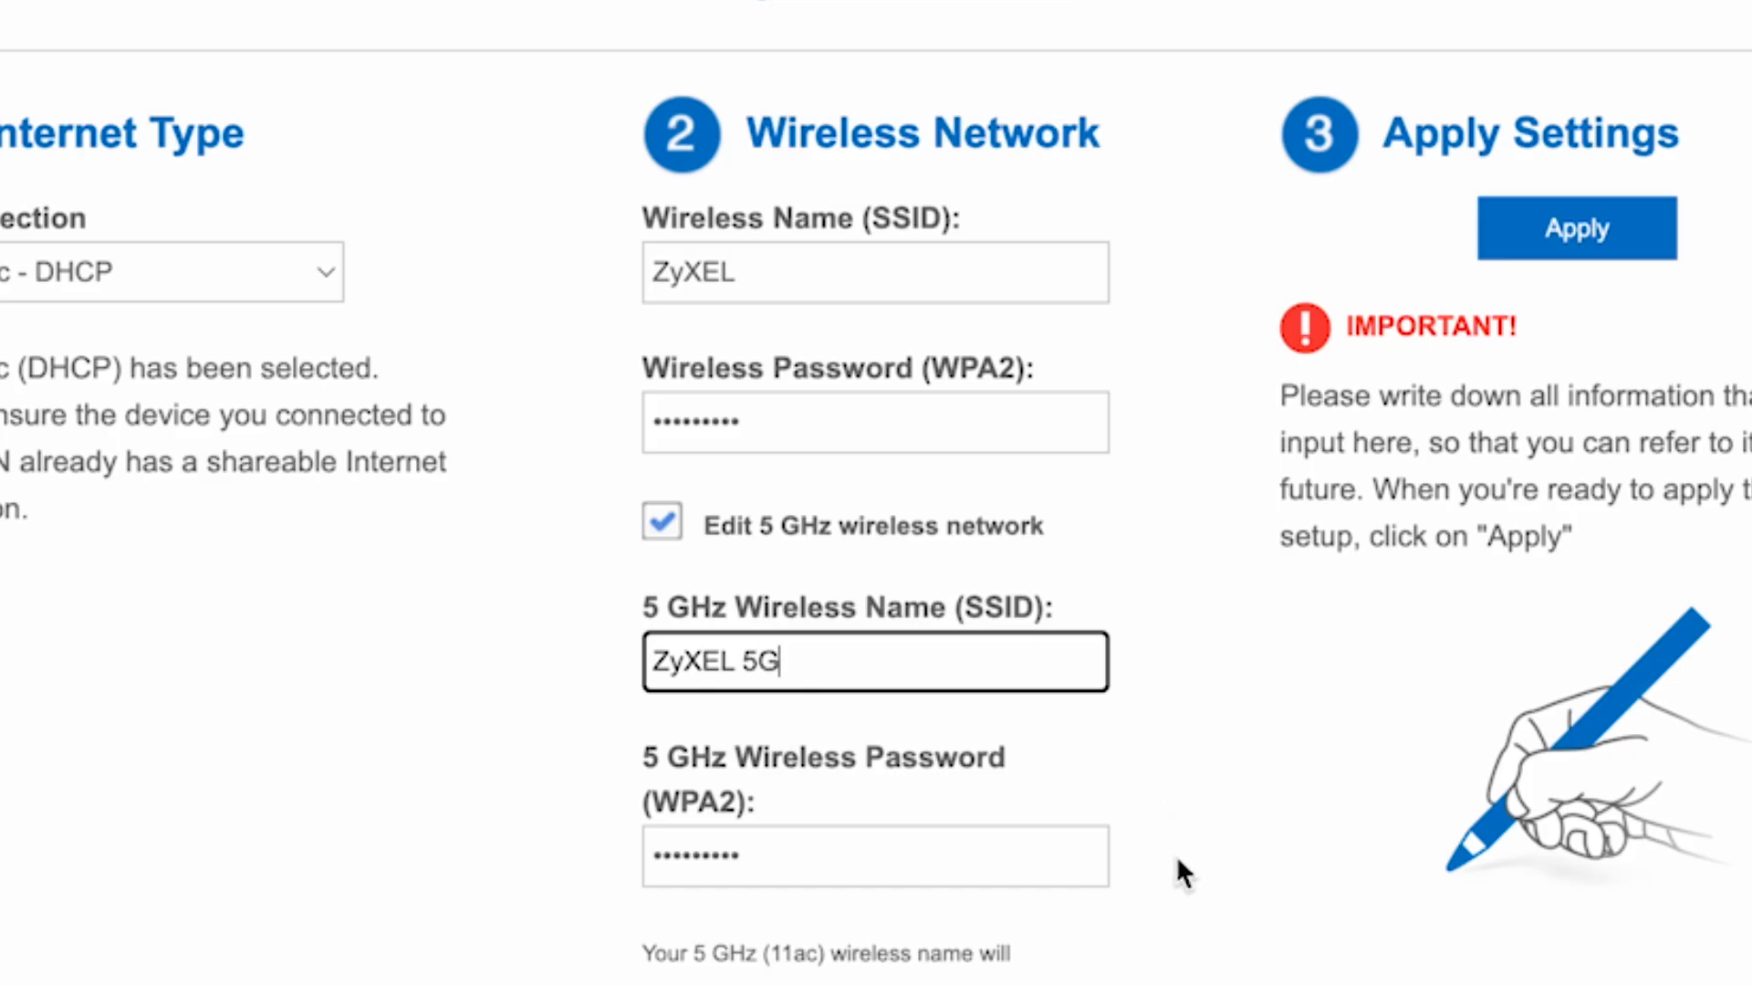
left_click(979, 875)
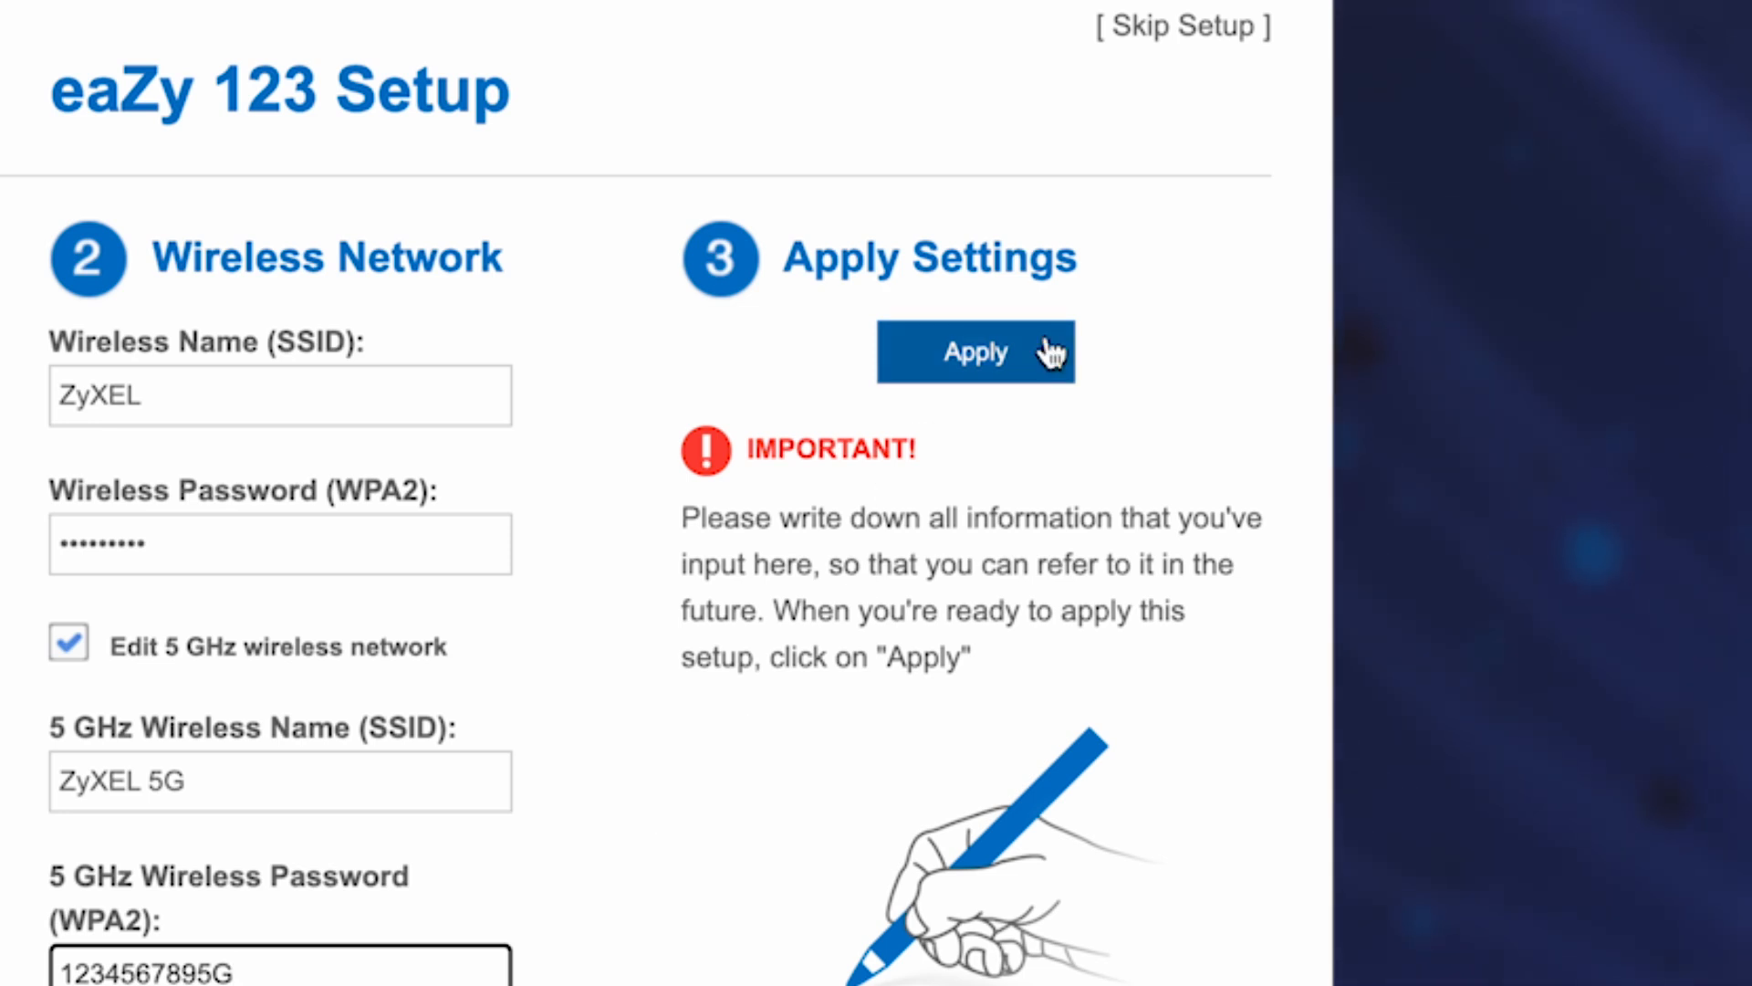
left_click(1049, 353)
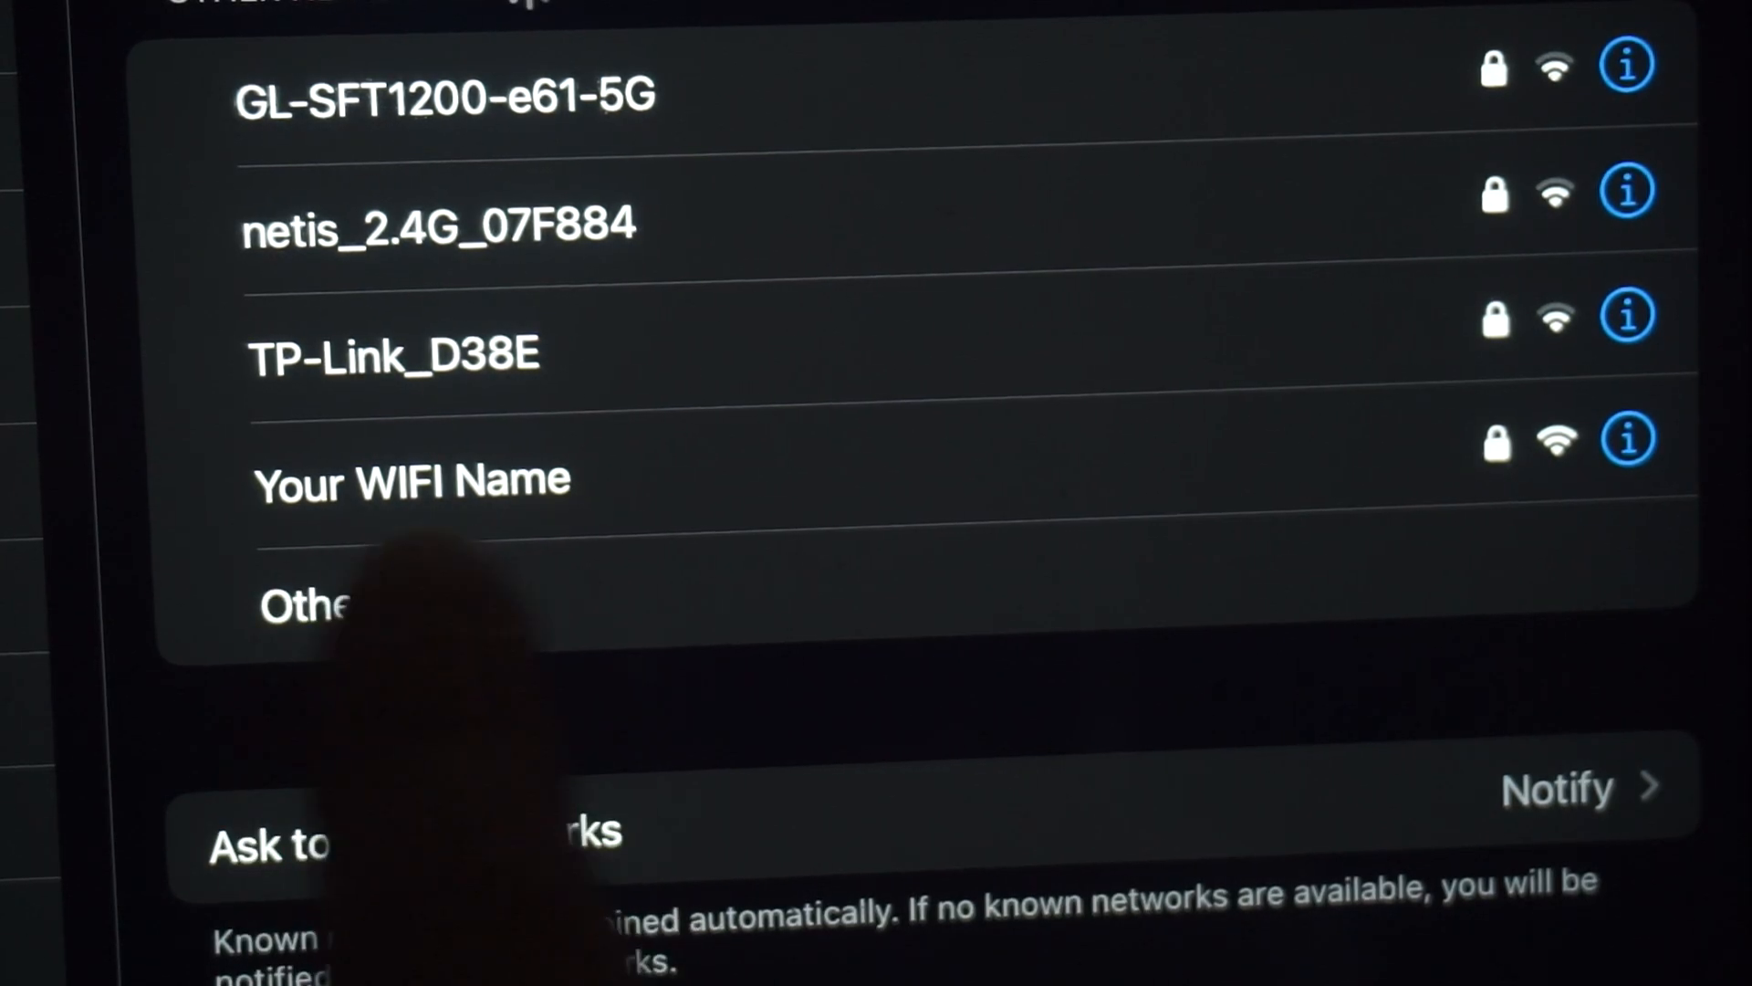
Join the 'Your WIFI Name' network from the iPad's Wi-Fi list.
left_click(511, 474)
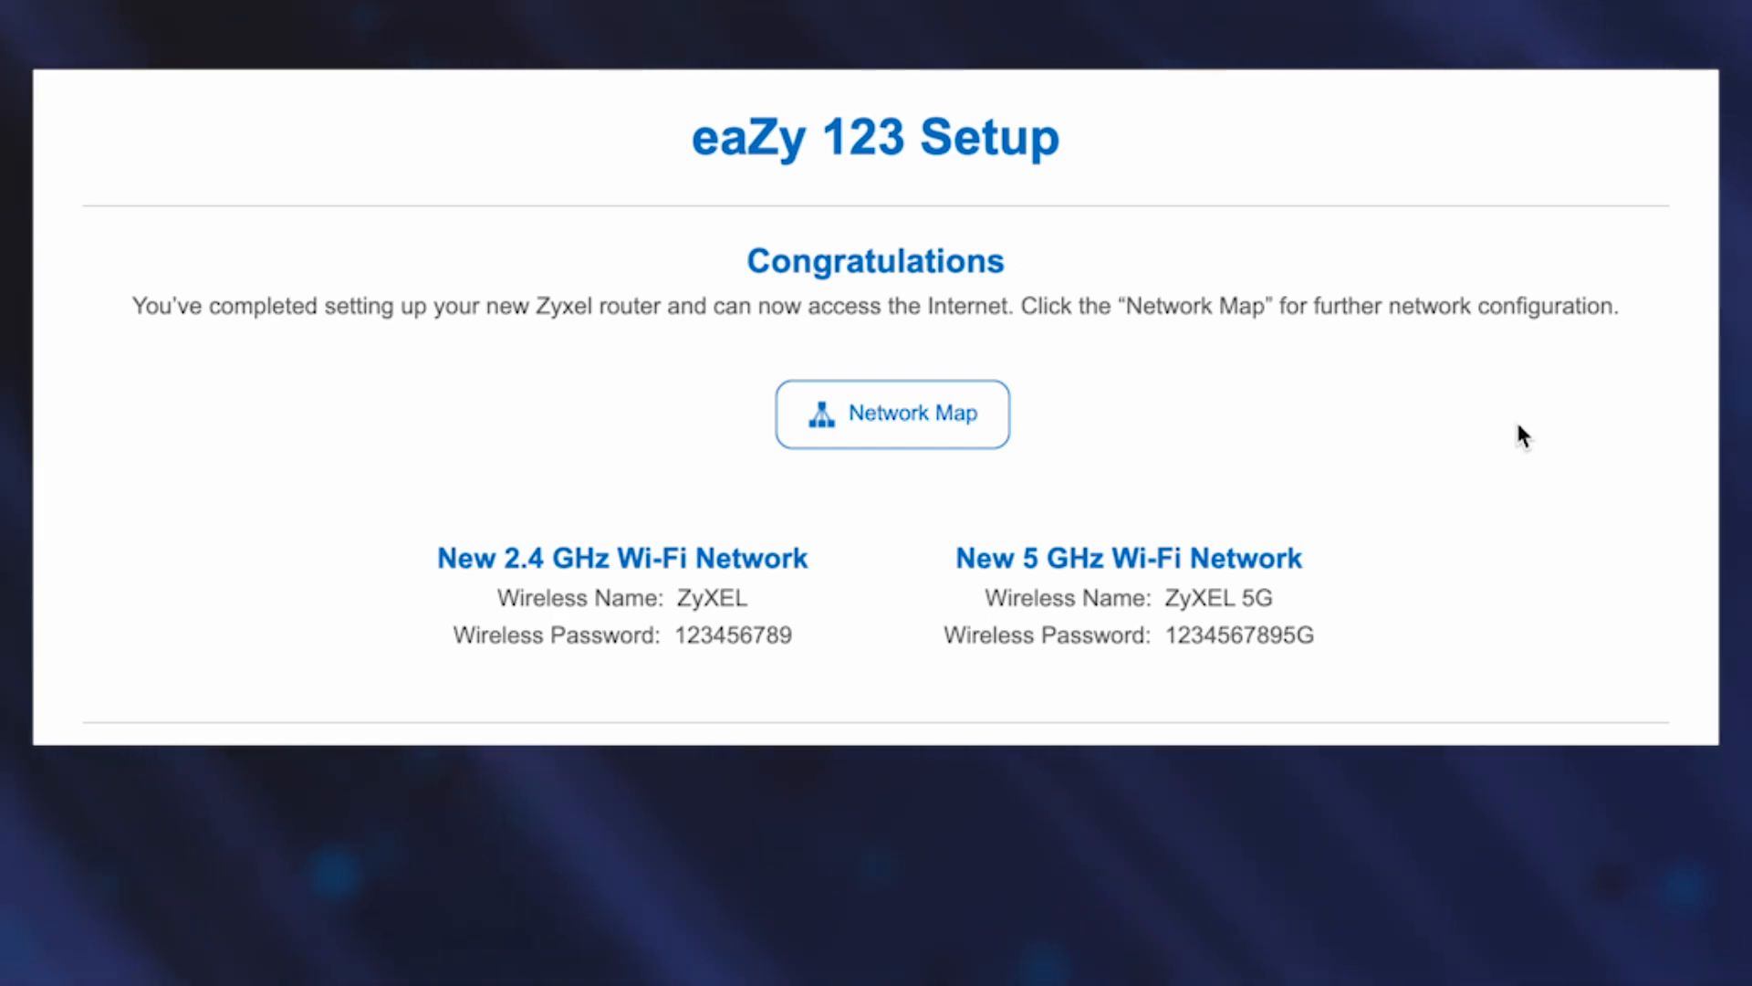
Go from the Congratulations page to the router's Network Map dashboard.
left_click(928, 415)
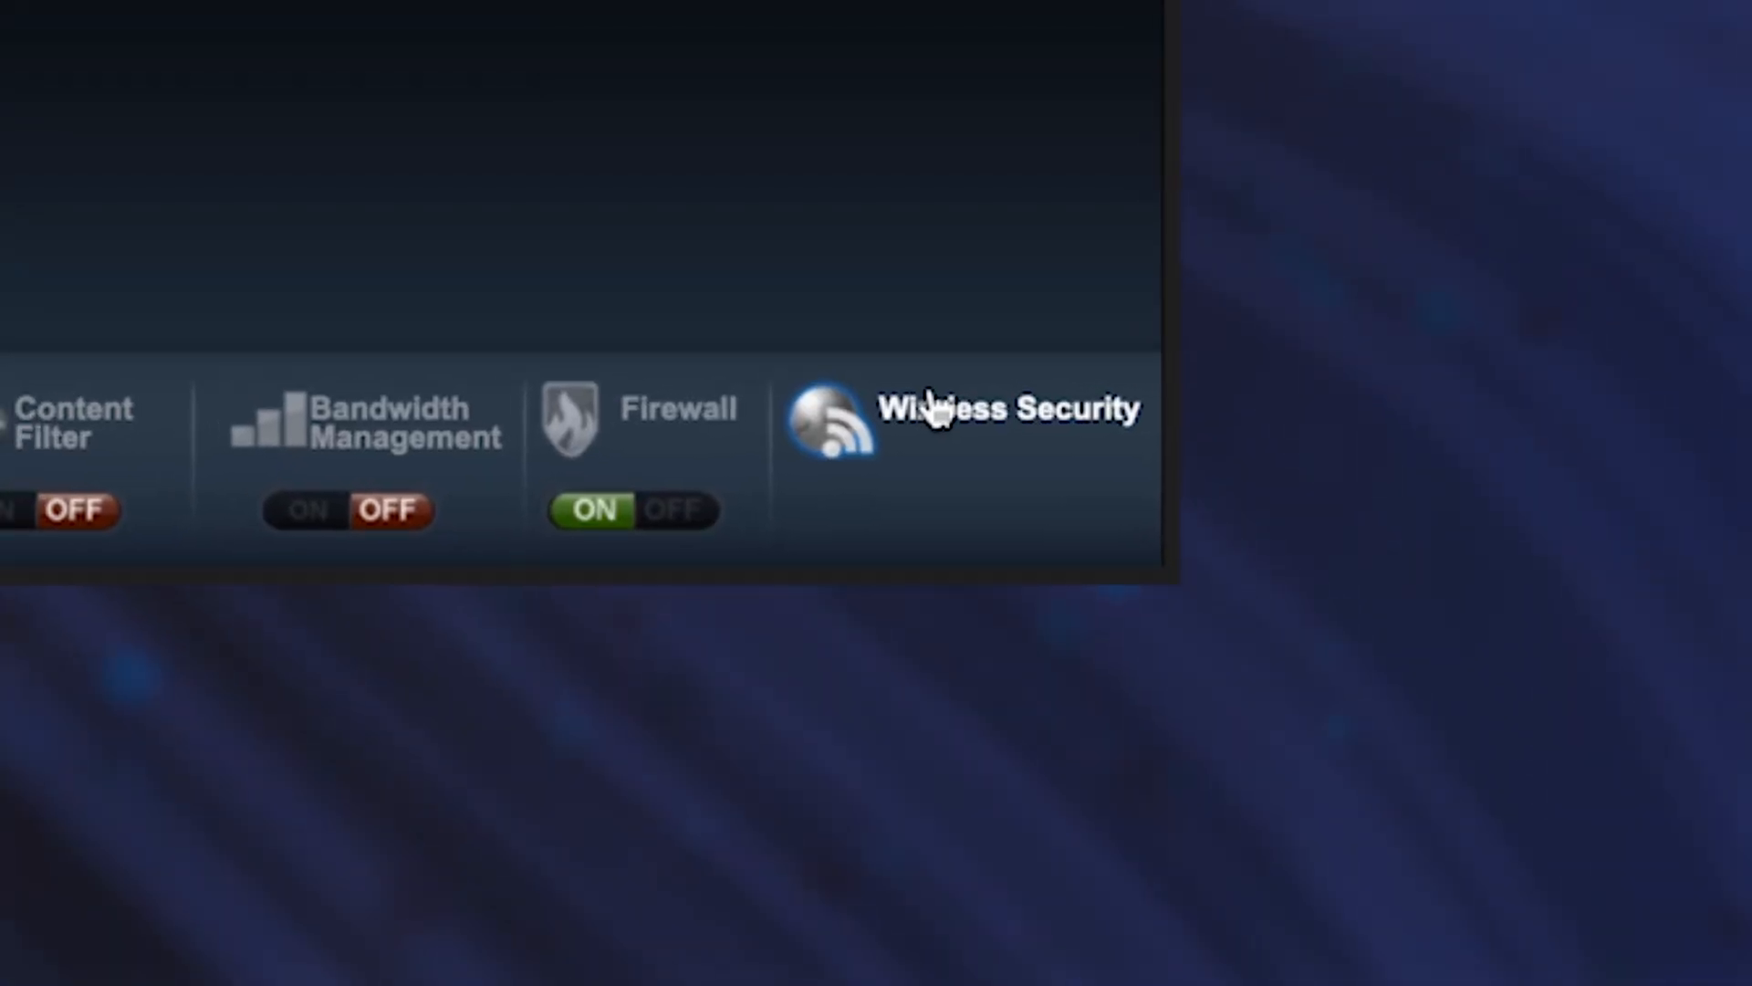
left_click(921, 416)
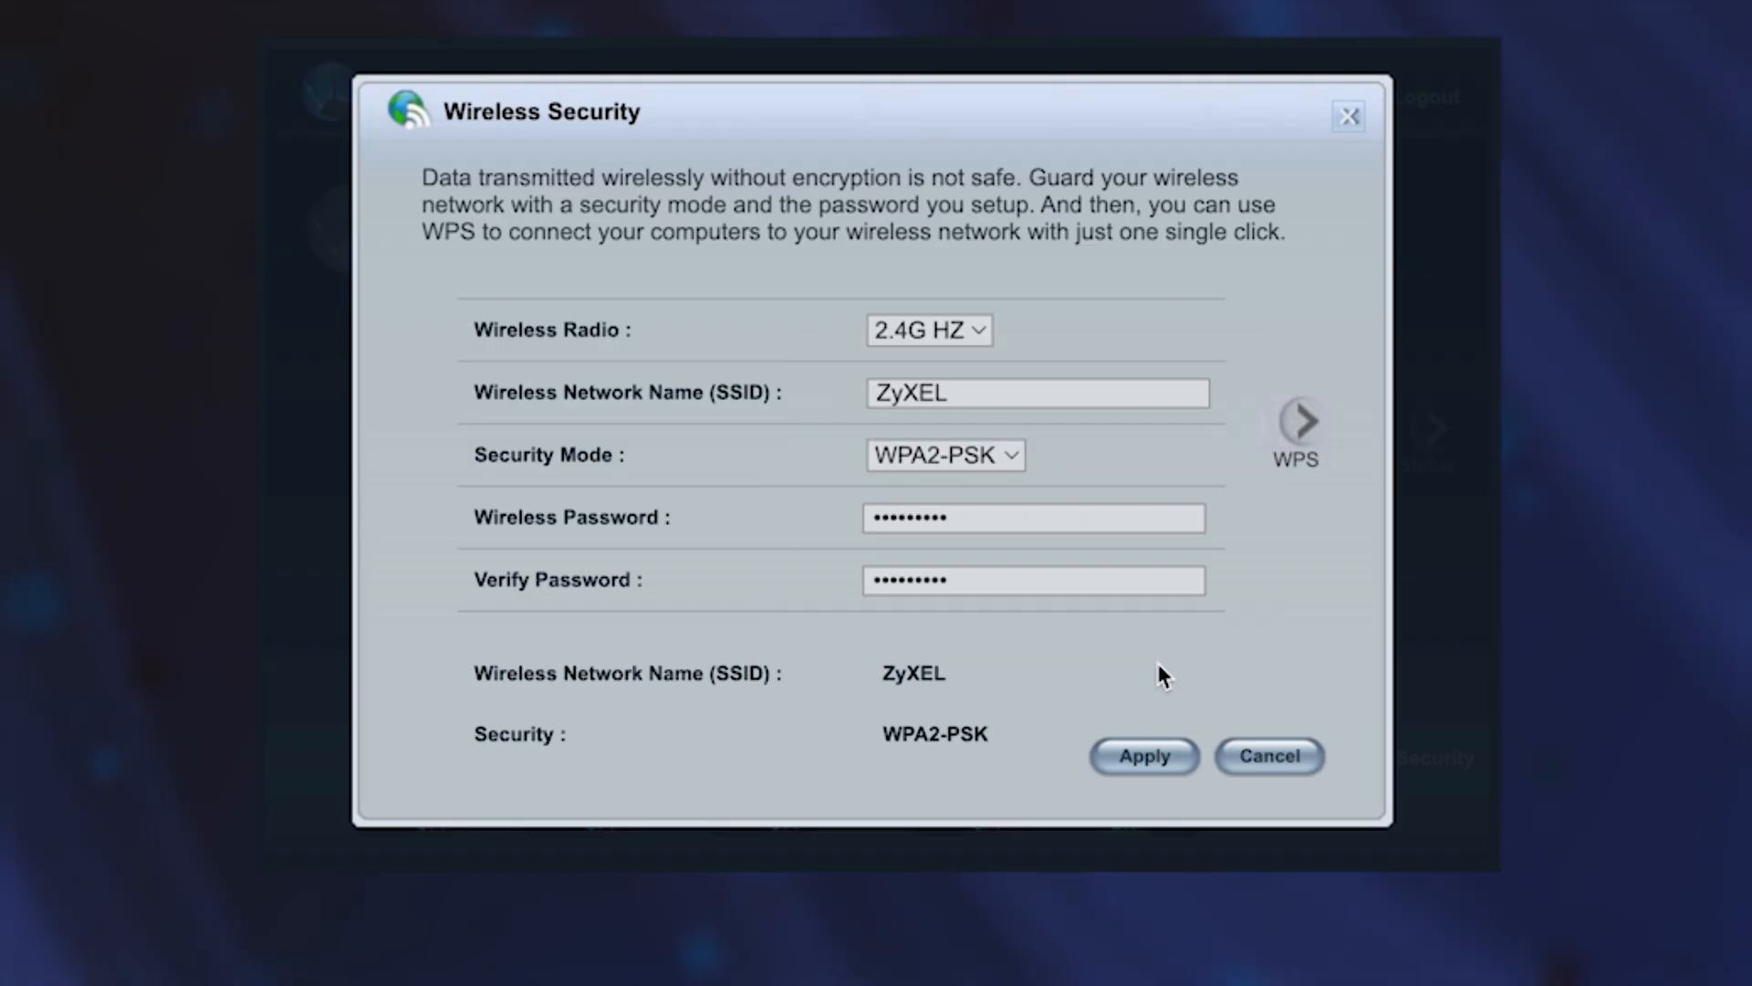
left_click(1173, 757)
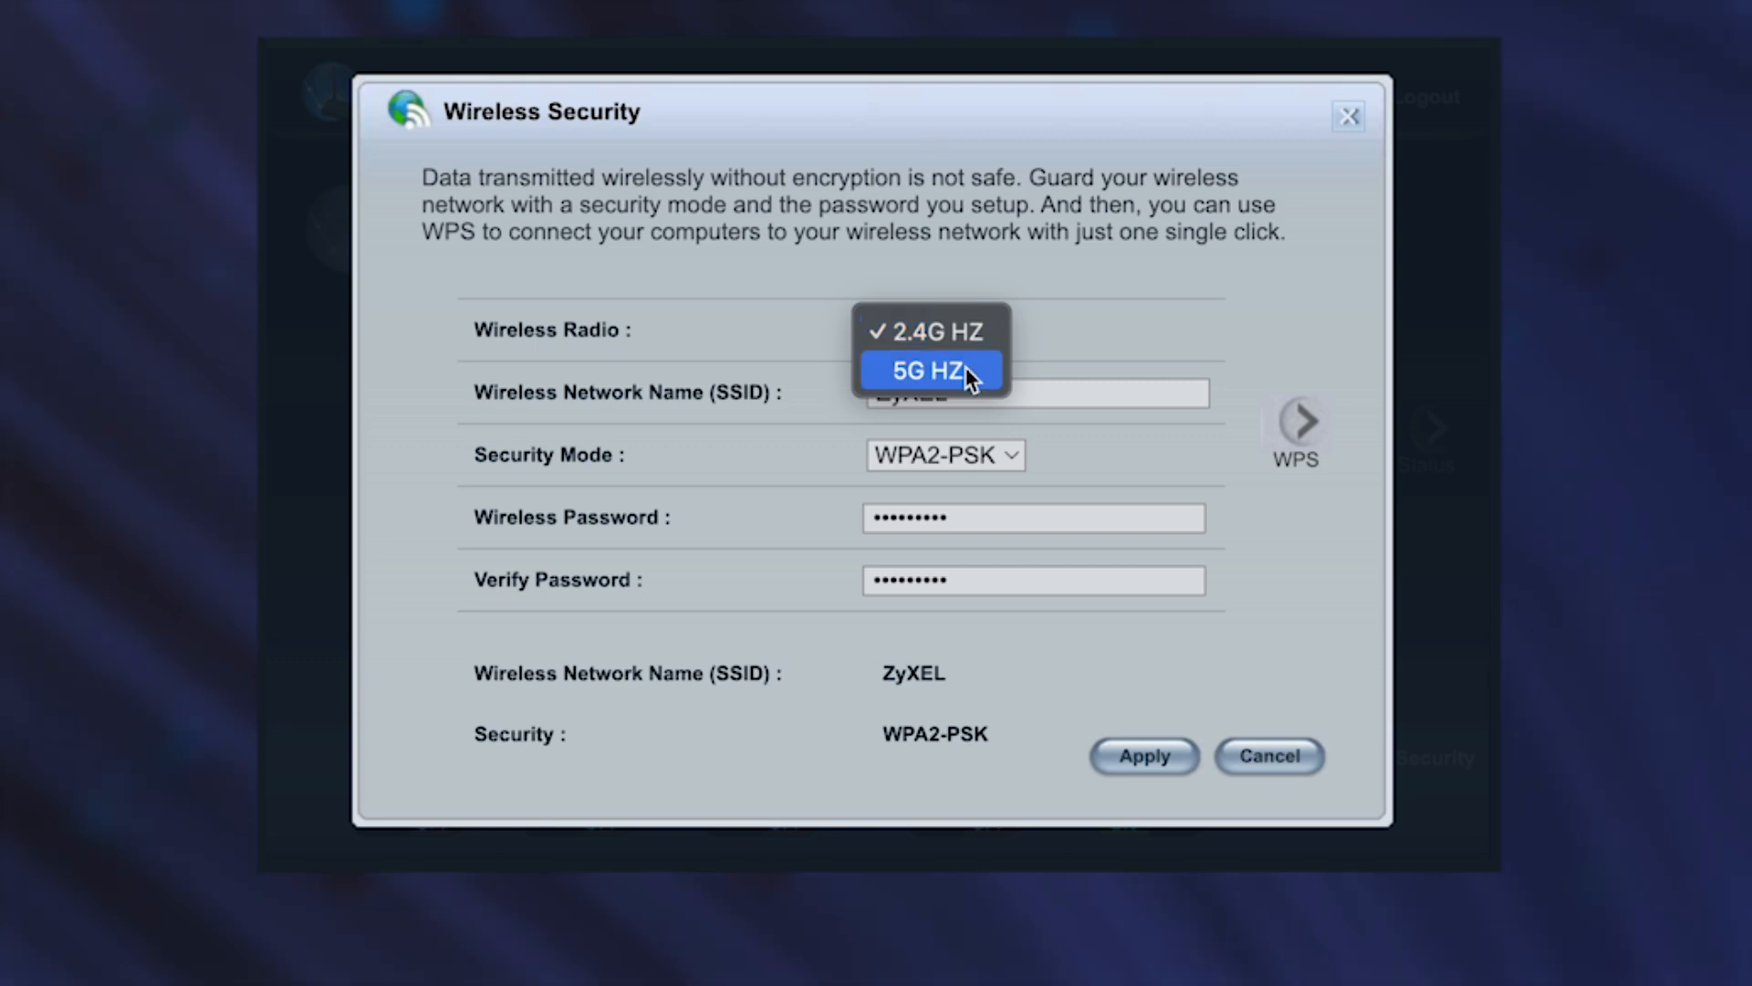
left_click(962, 370)
left_click(992, 321)
left_click(988, 294)
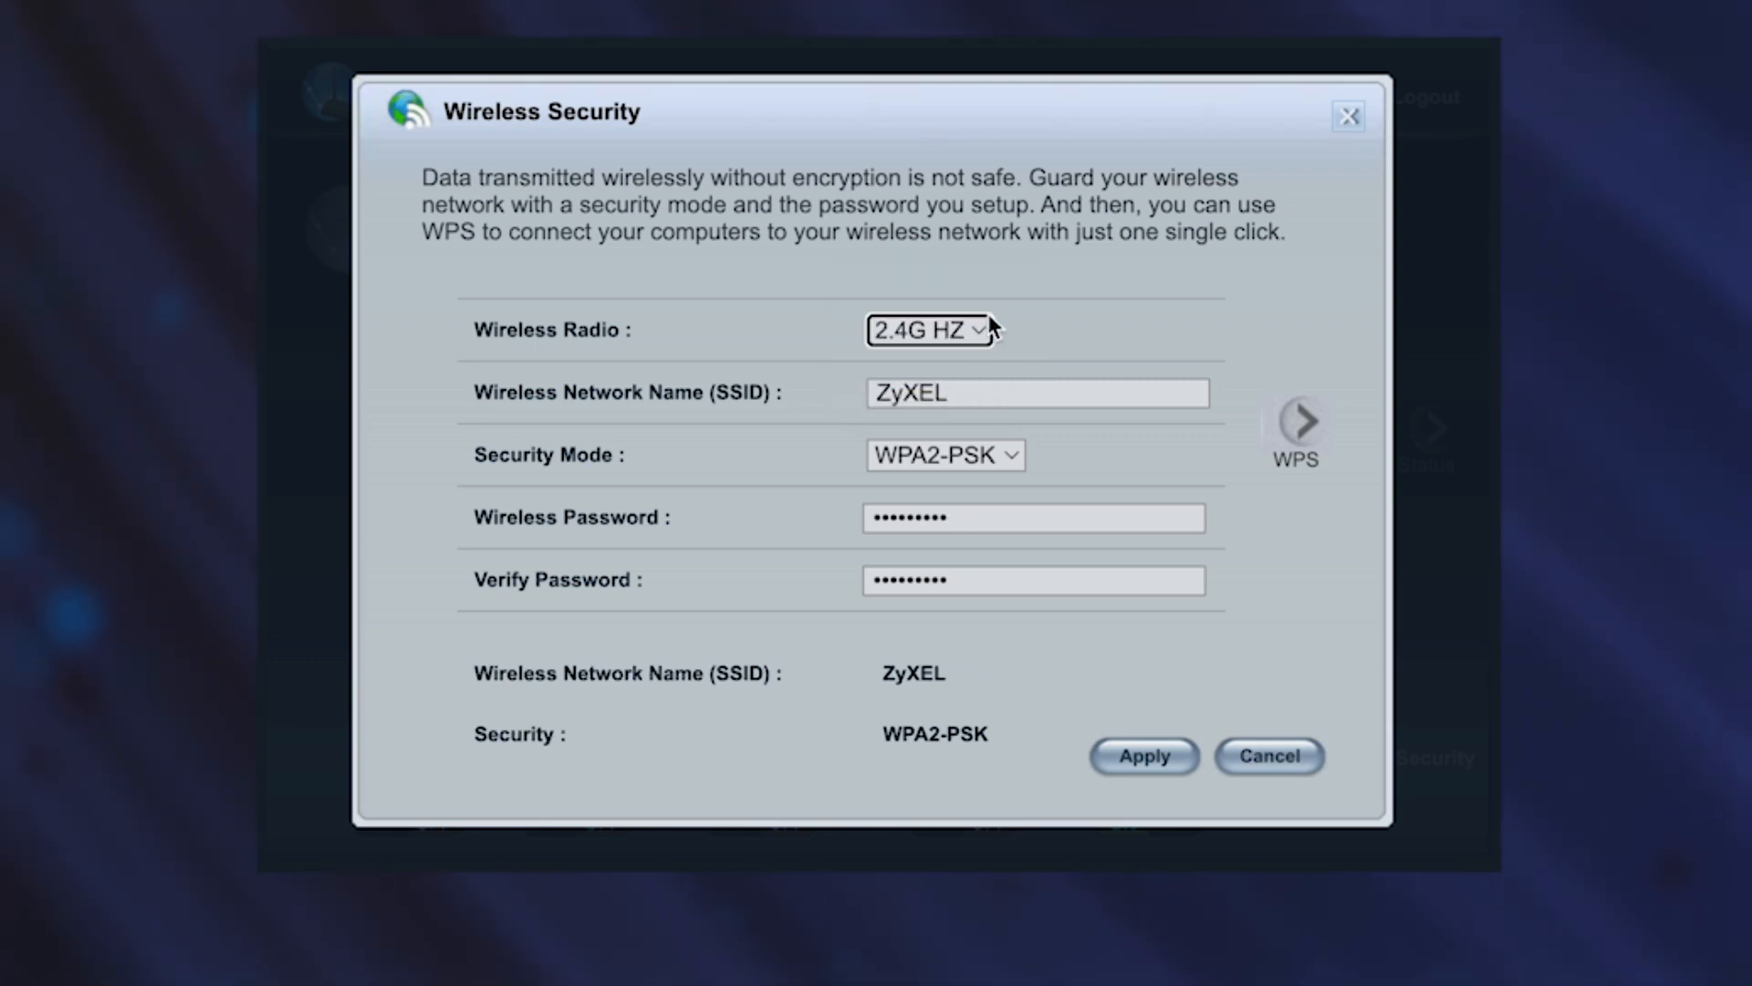
left_click(920, 393)
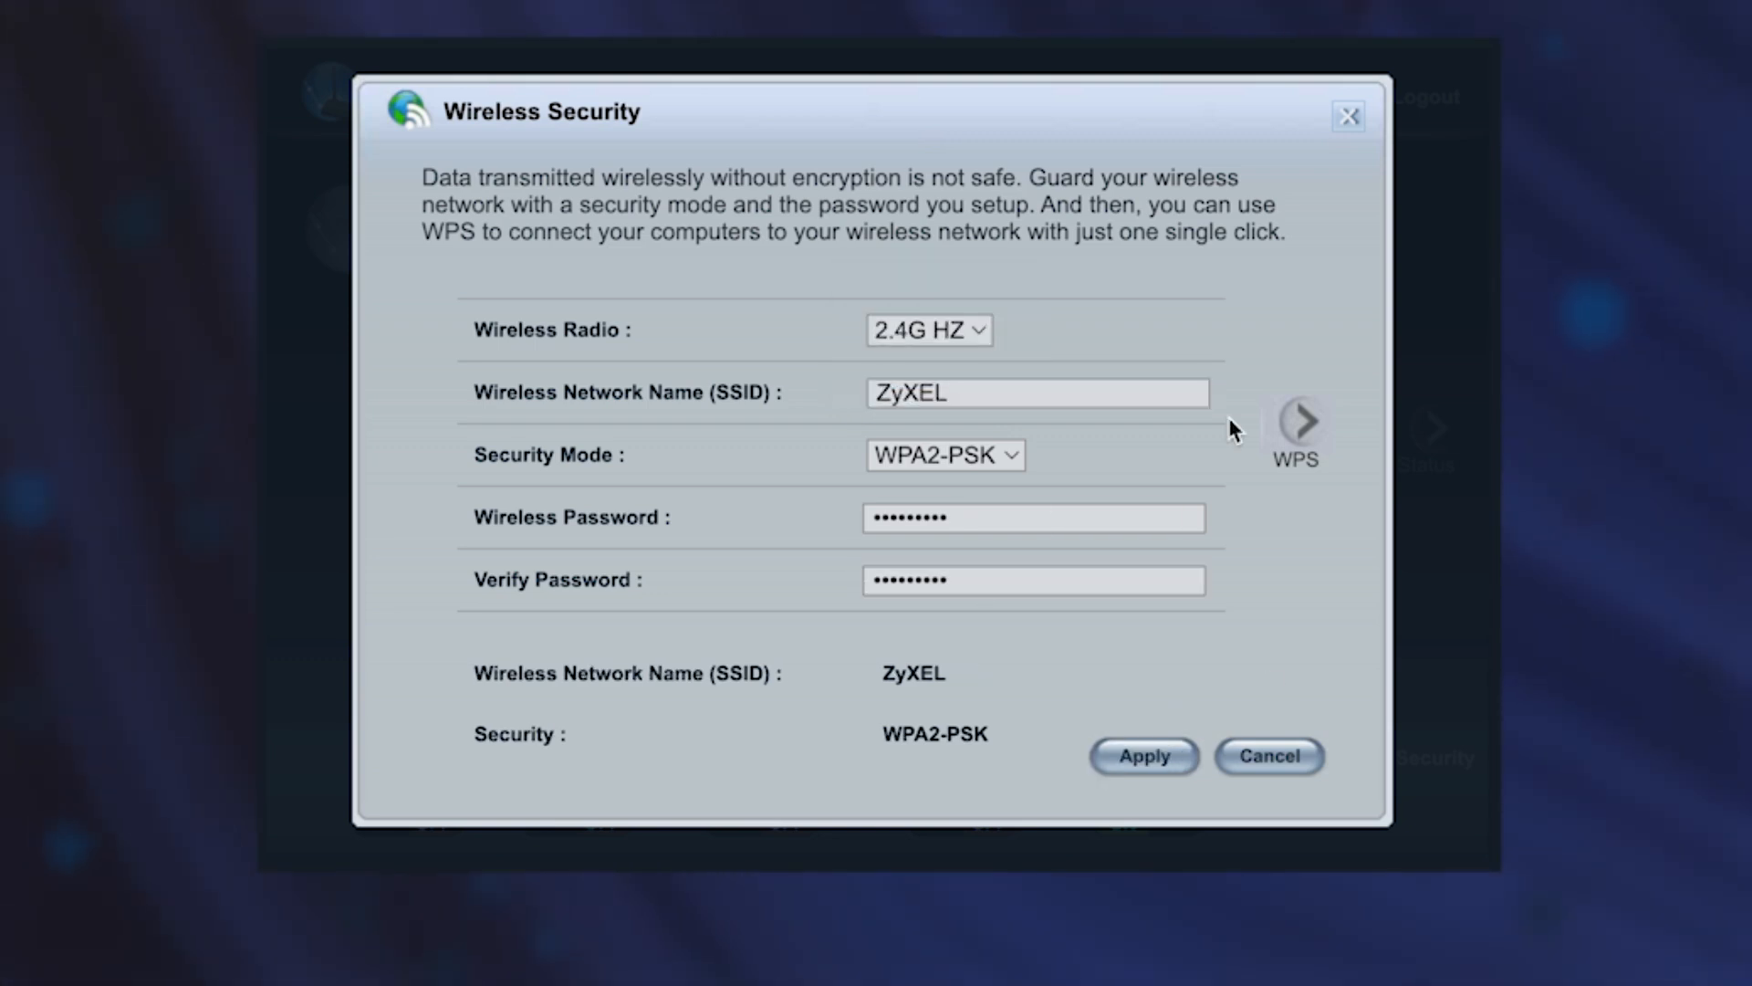
left_click(1342, 116)
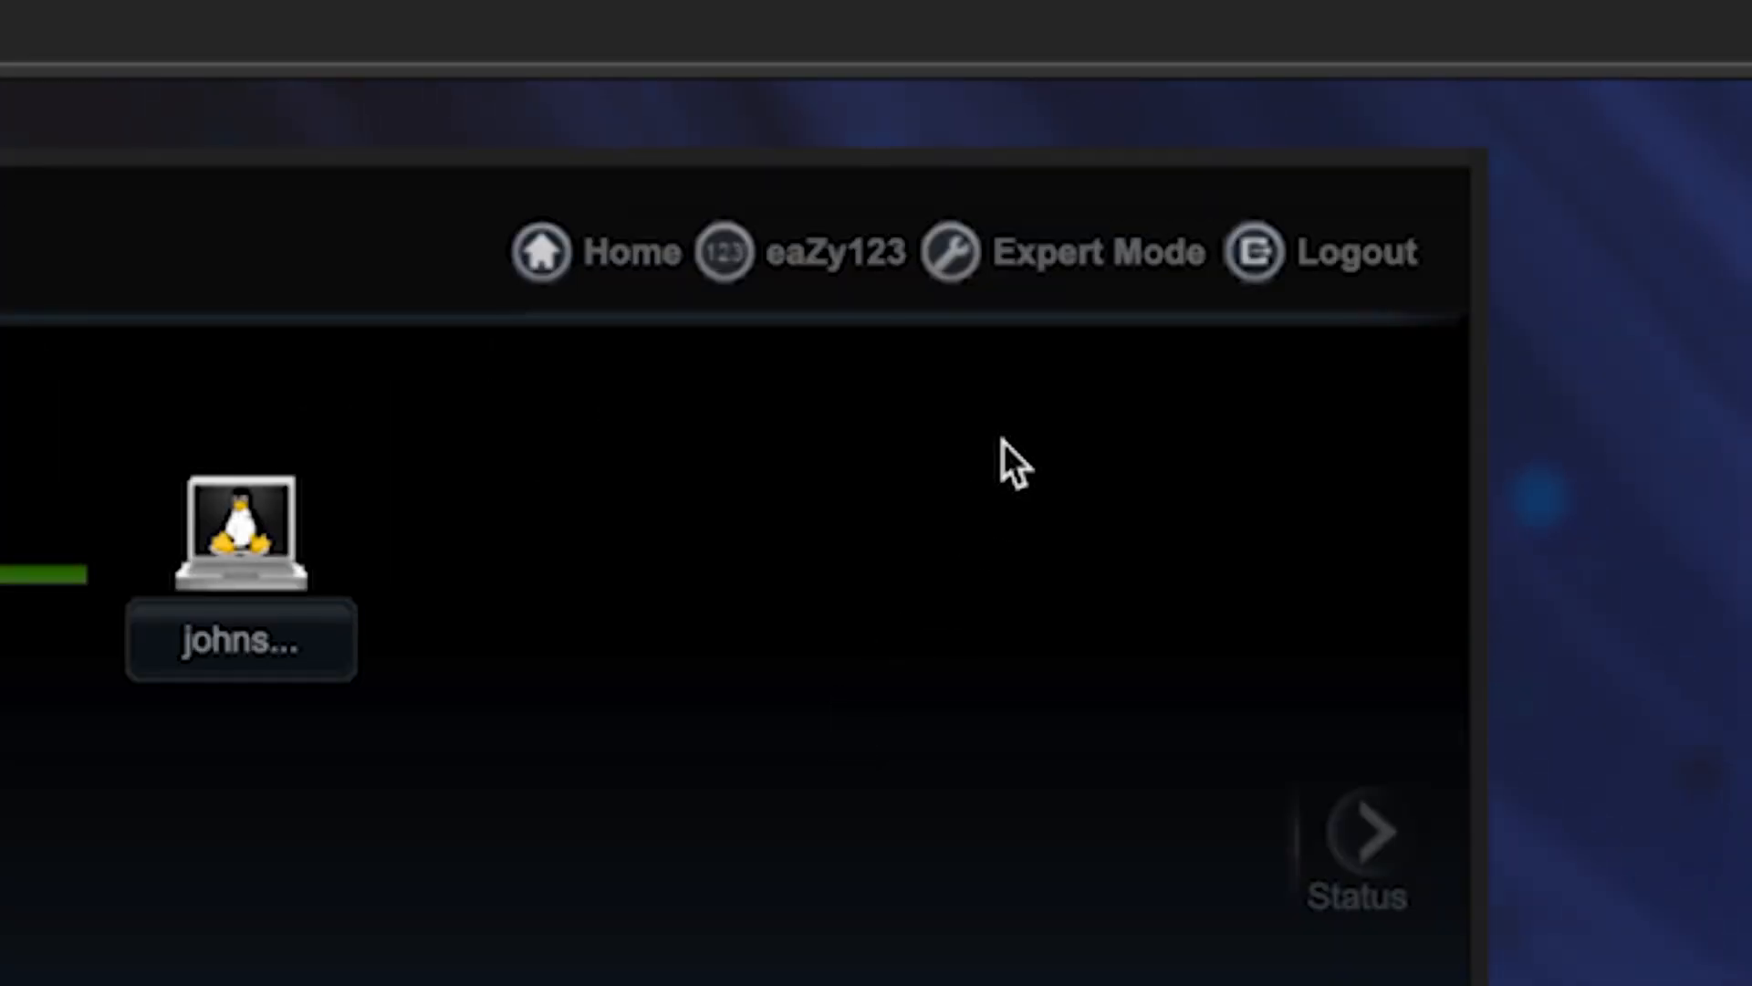
Switch to Expert Mode and go to Maintenance > Restart.
left_click(1042, 266)
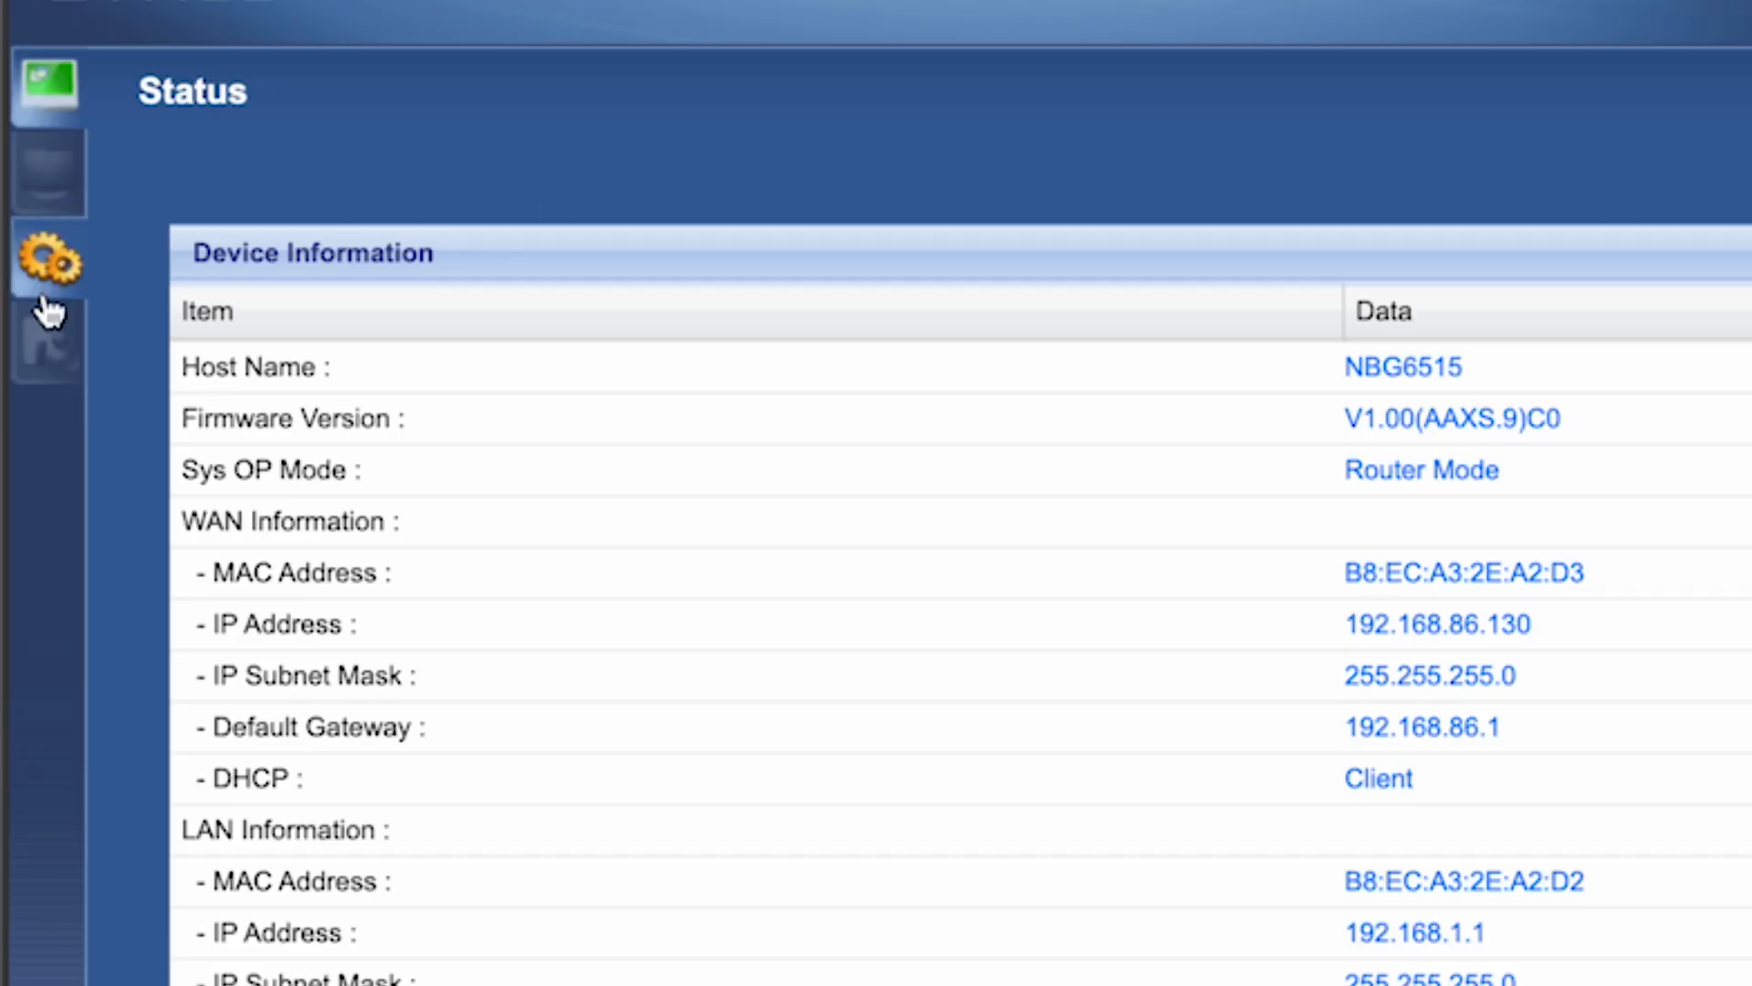
left_click(33, 334)
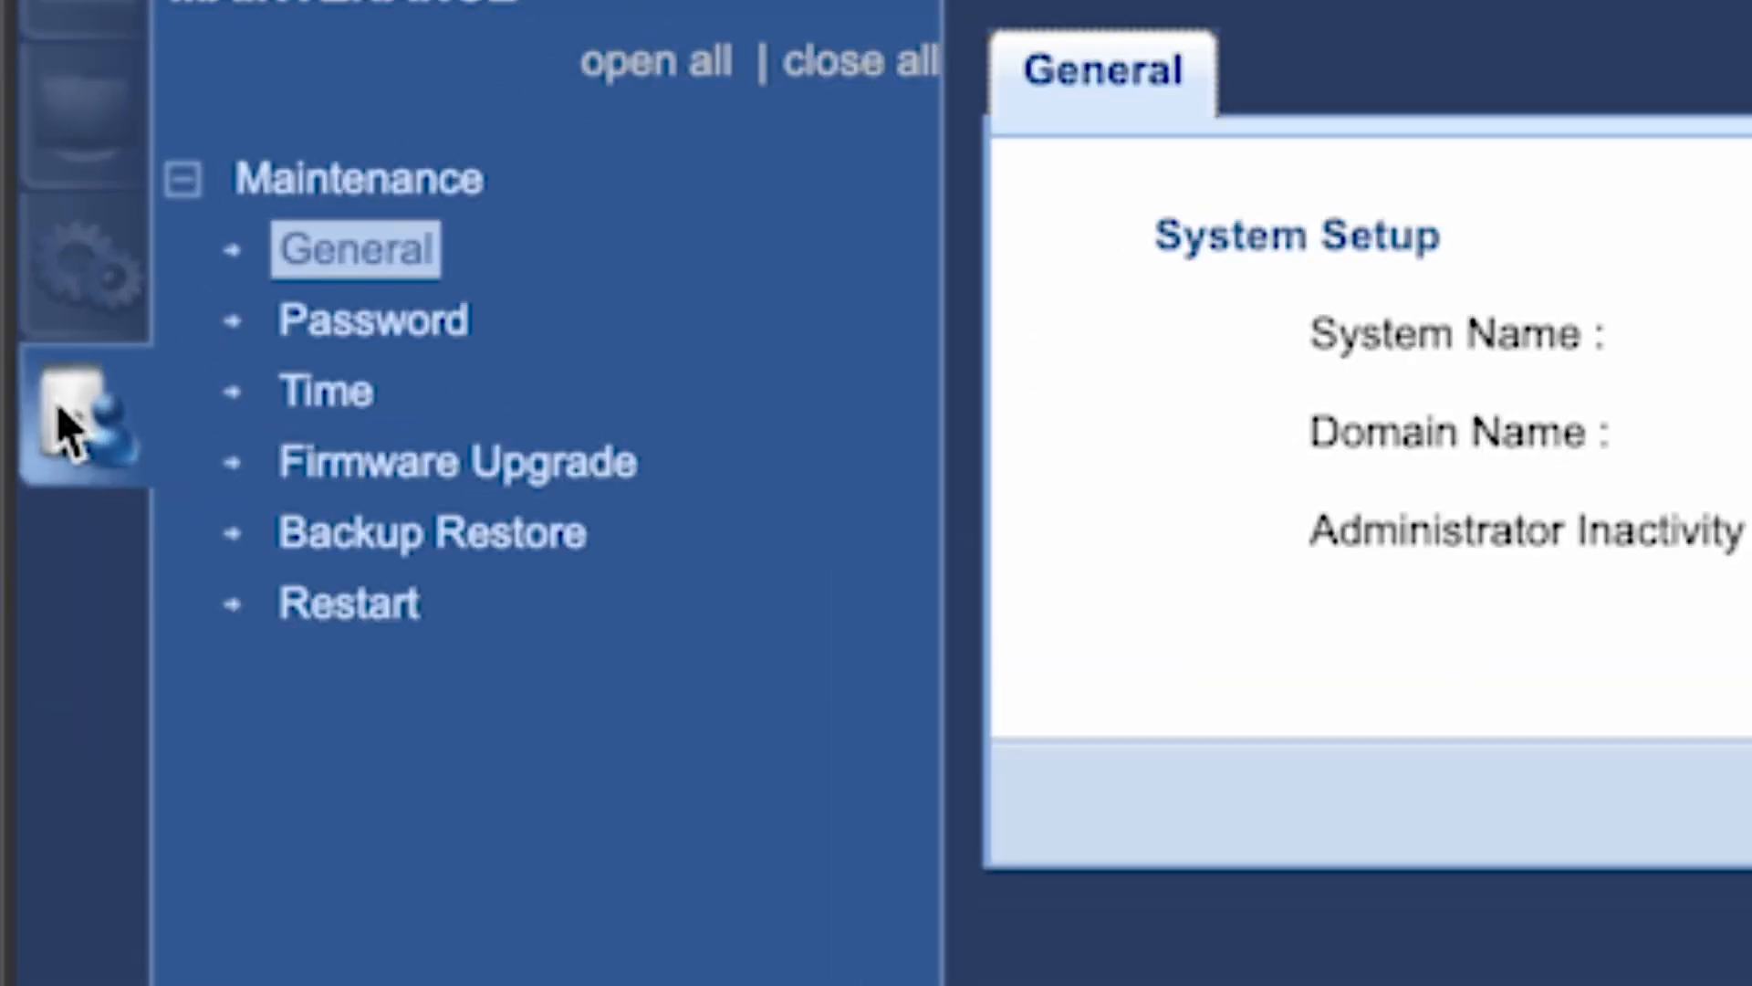
left_click(345, 610)
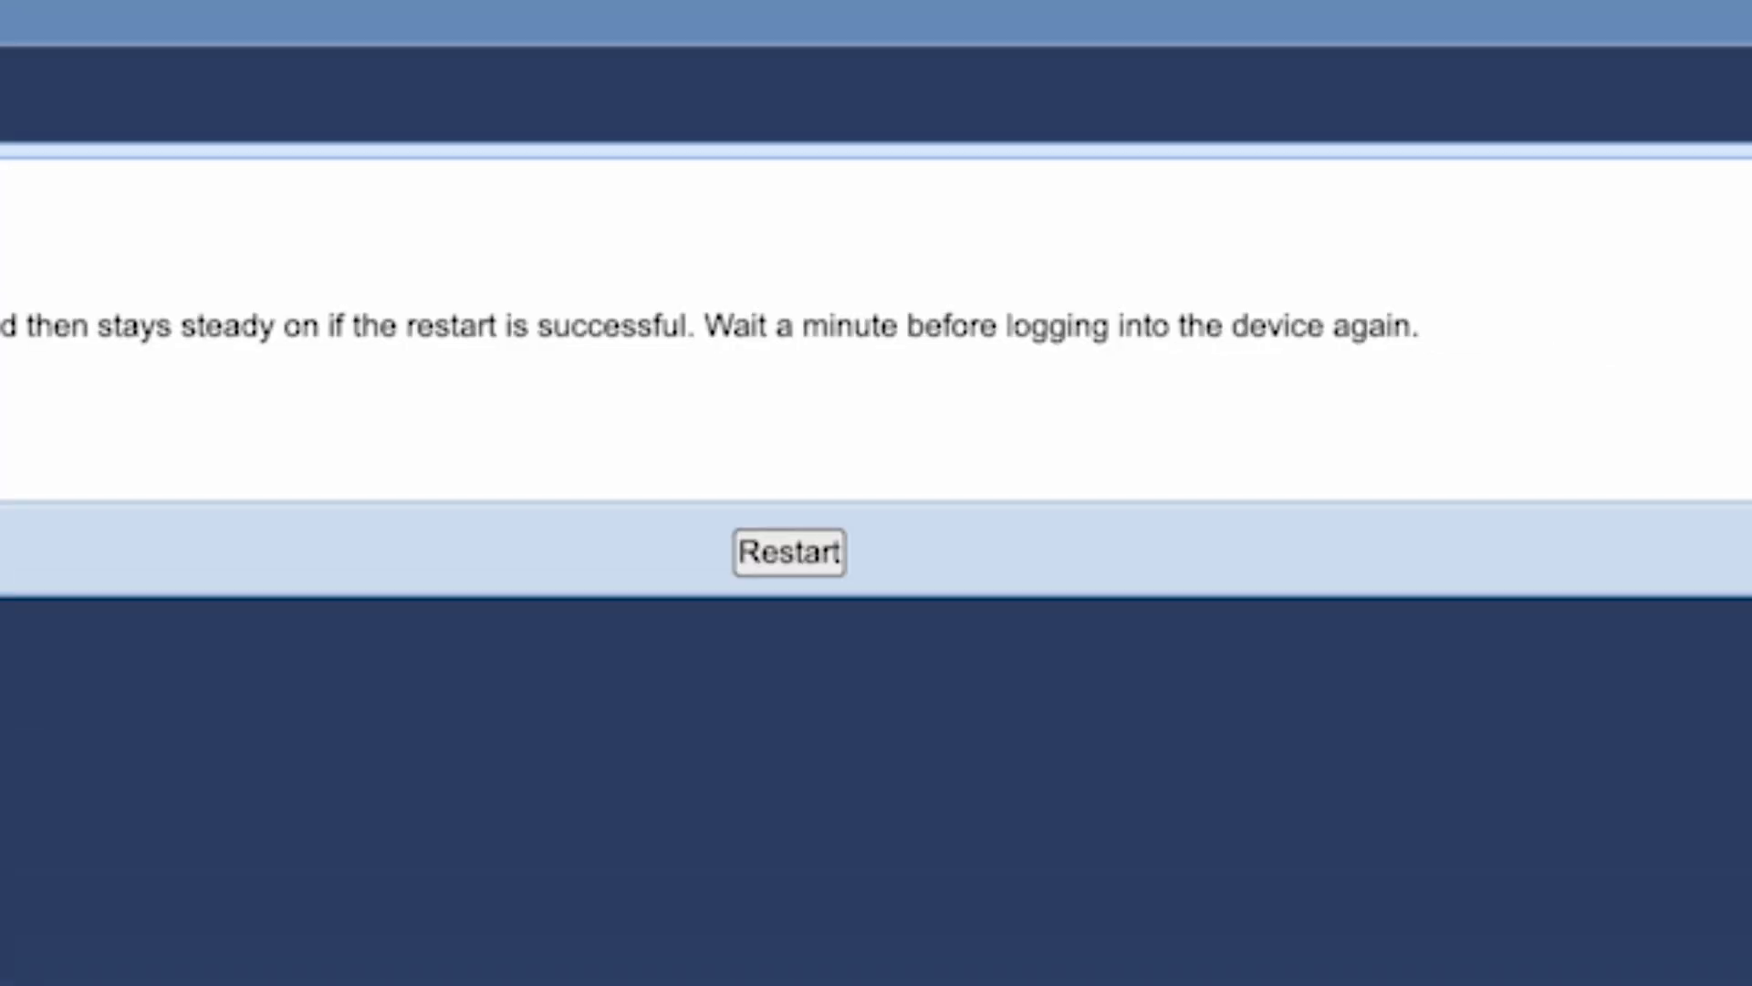
Restart the router, confirm the prompt, and rejoin the 'Your WIFI Name' network.
left_click(801, 552)
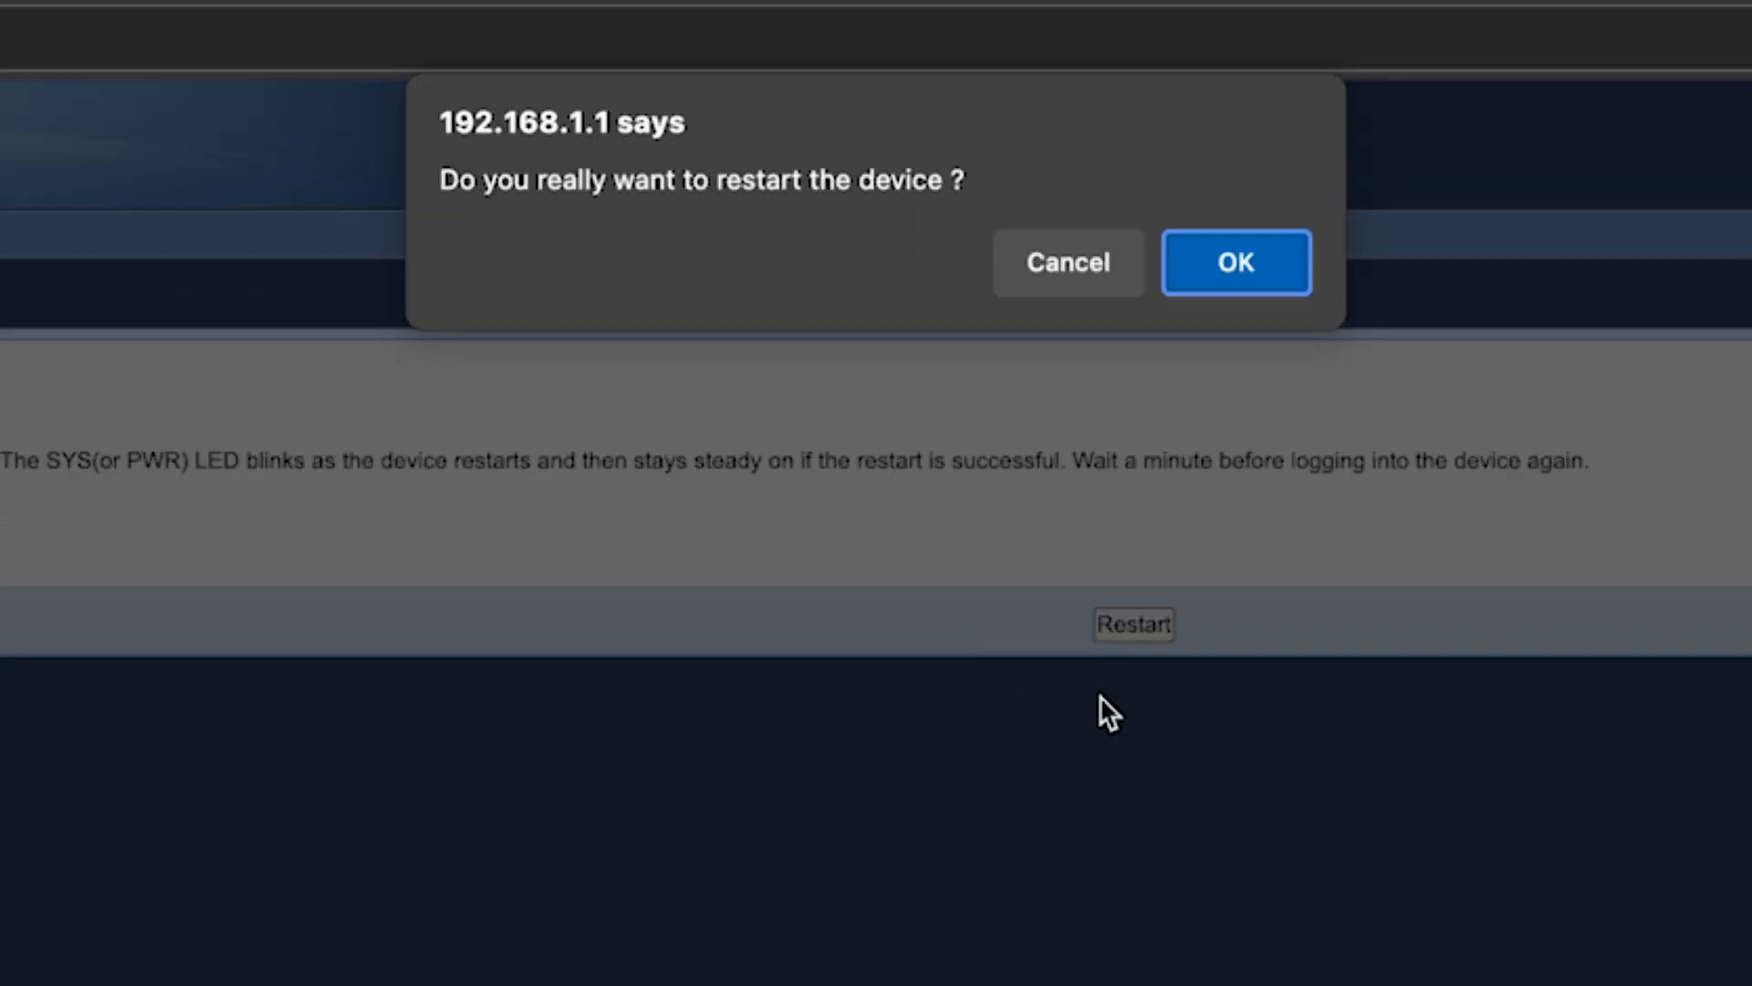
left_click(1251, 265)
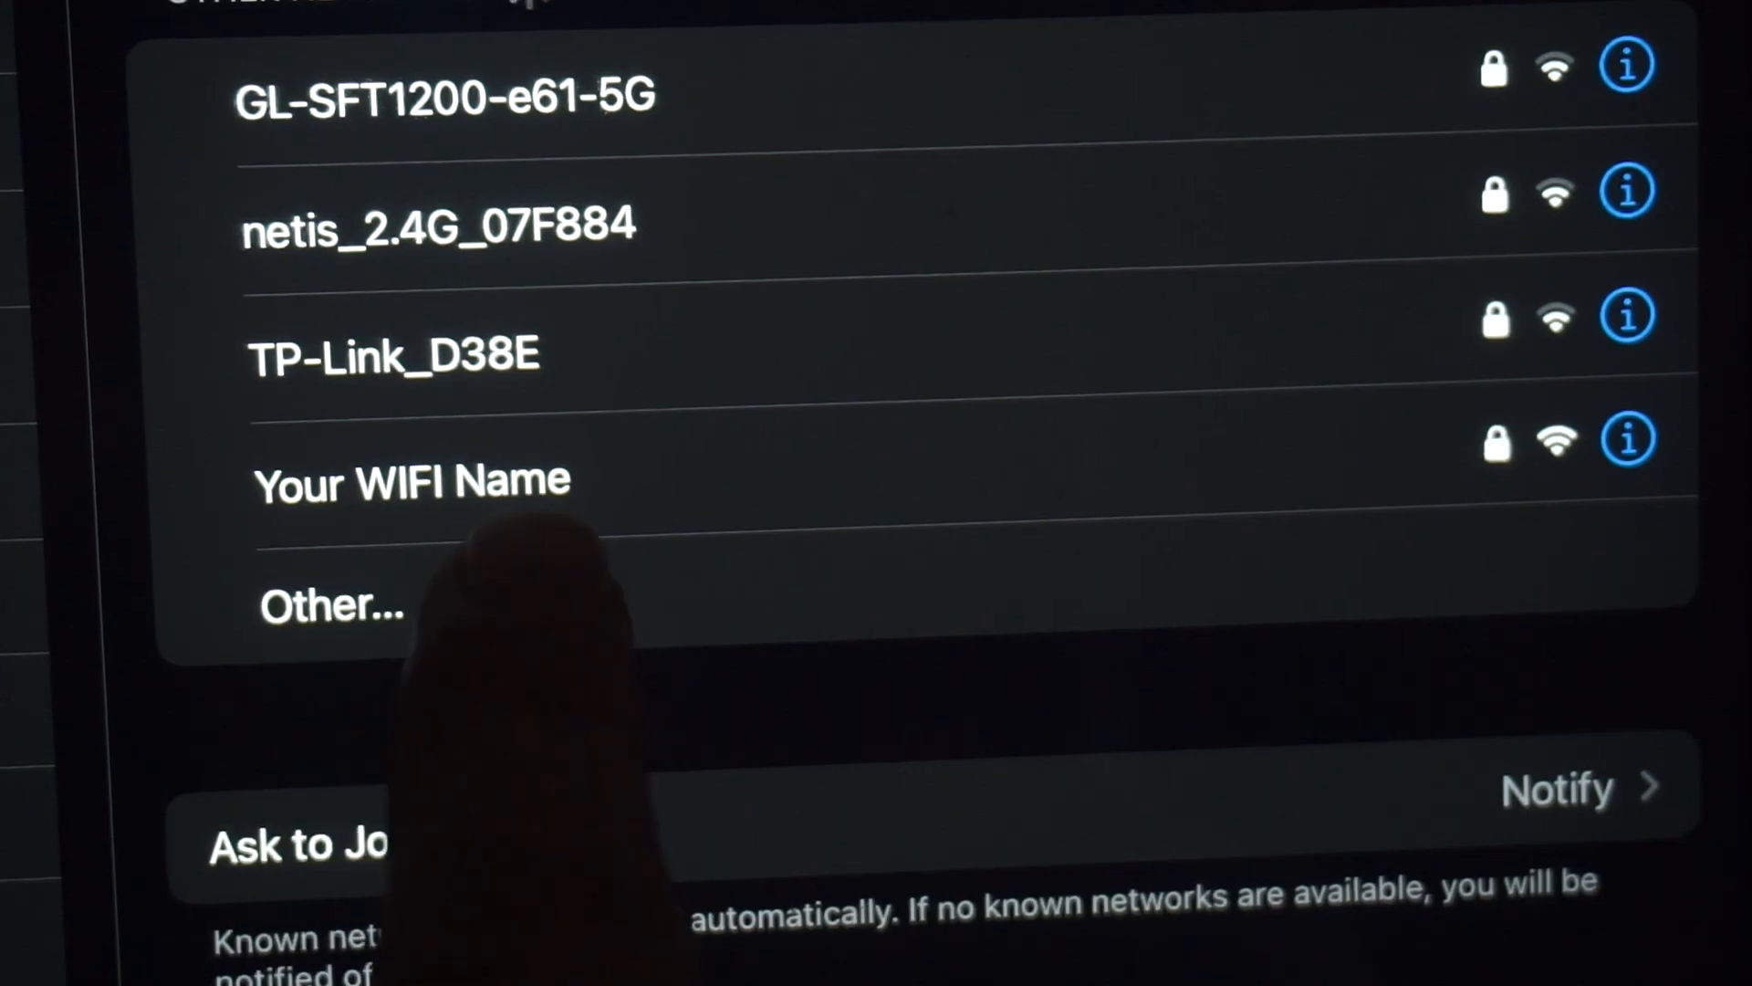
left_click(411, 480)
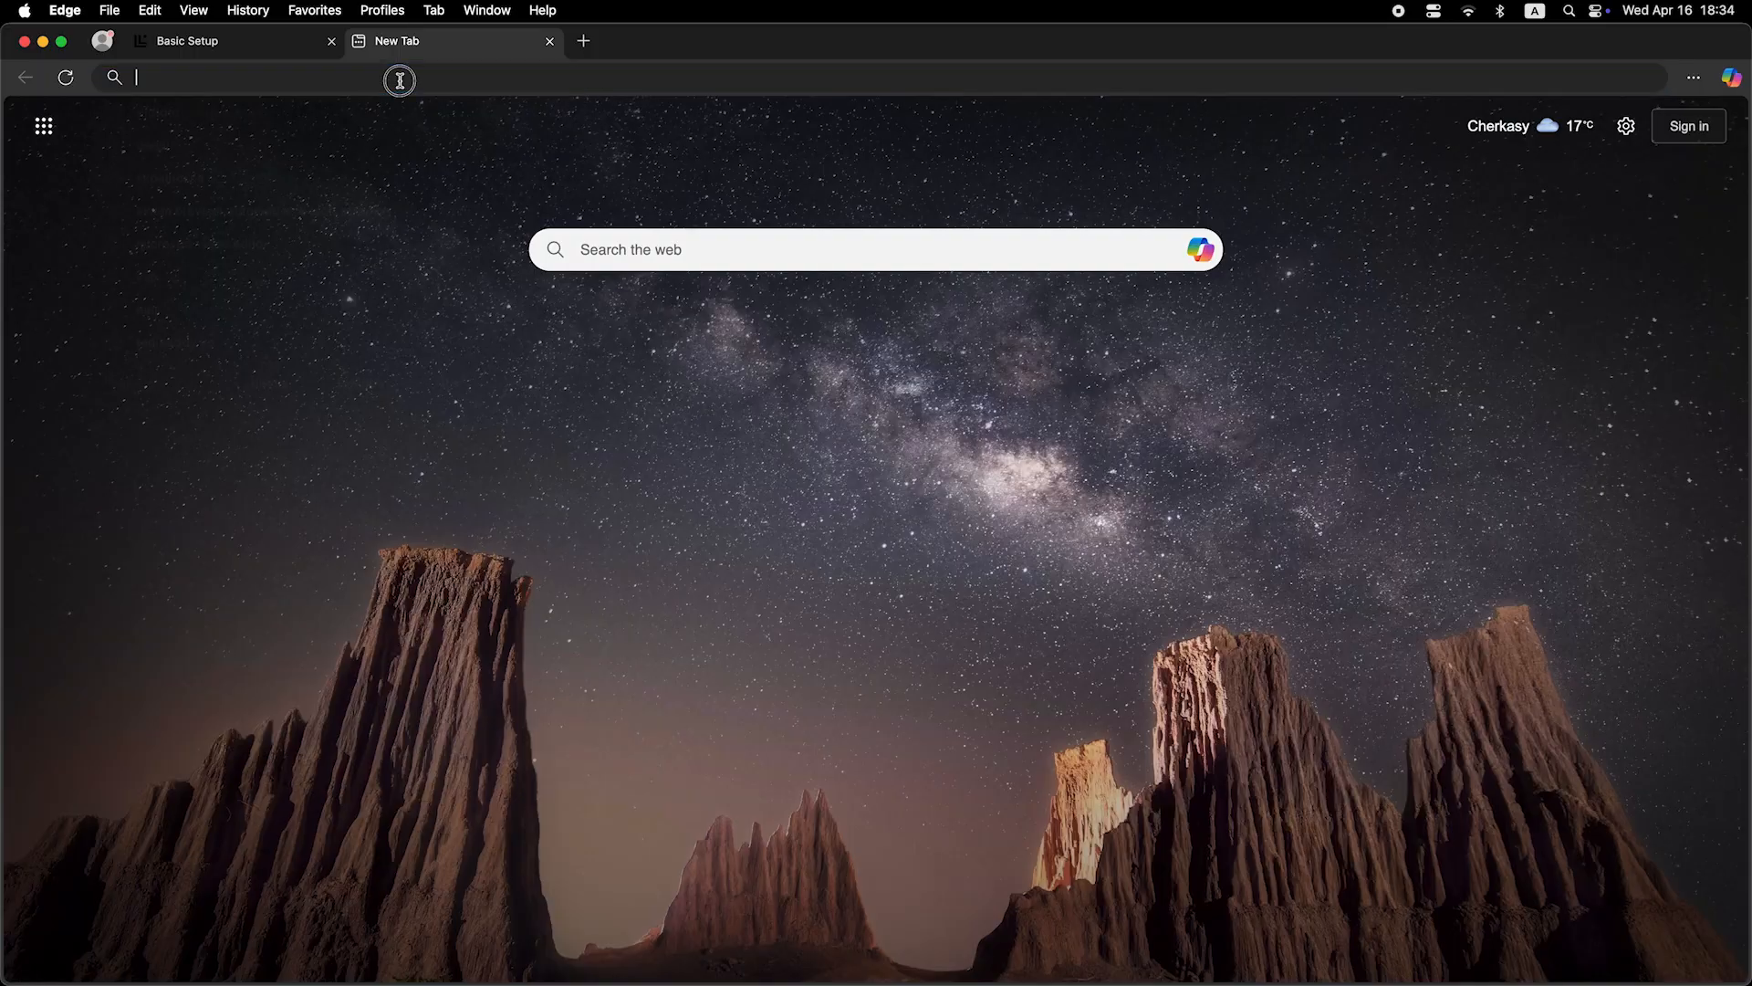
Enter 'dfdfdfdf' in the address bar of the new Edge tab.
left_click(400, 80)
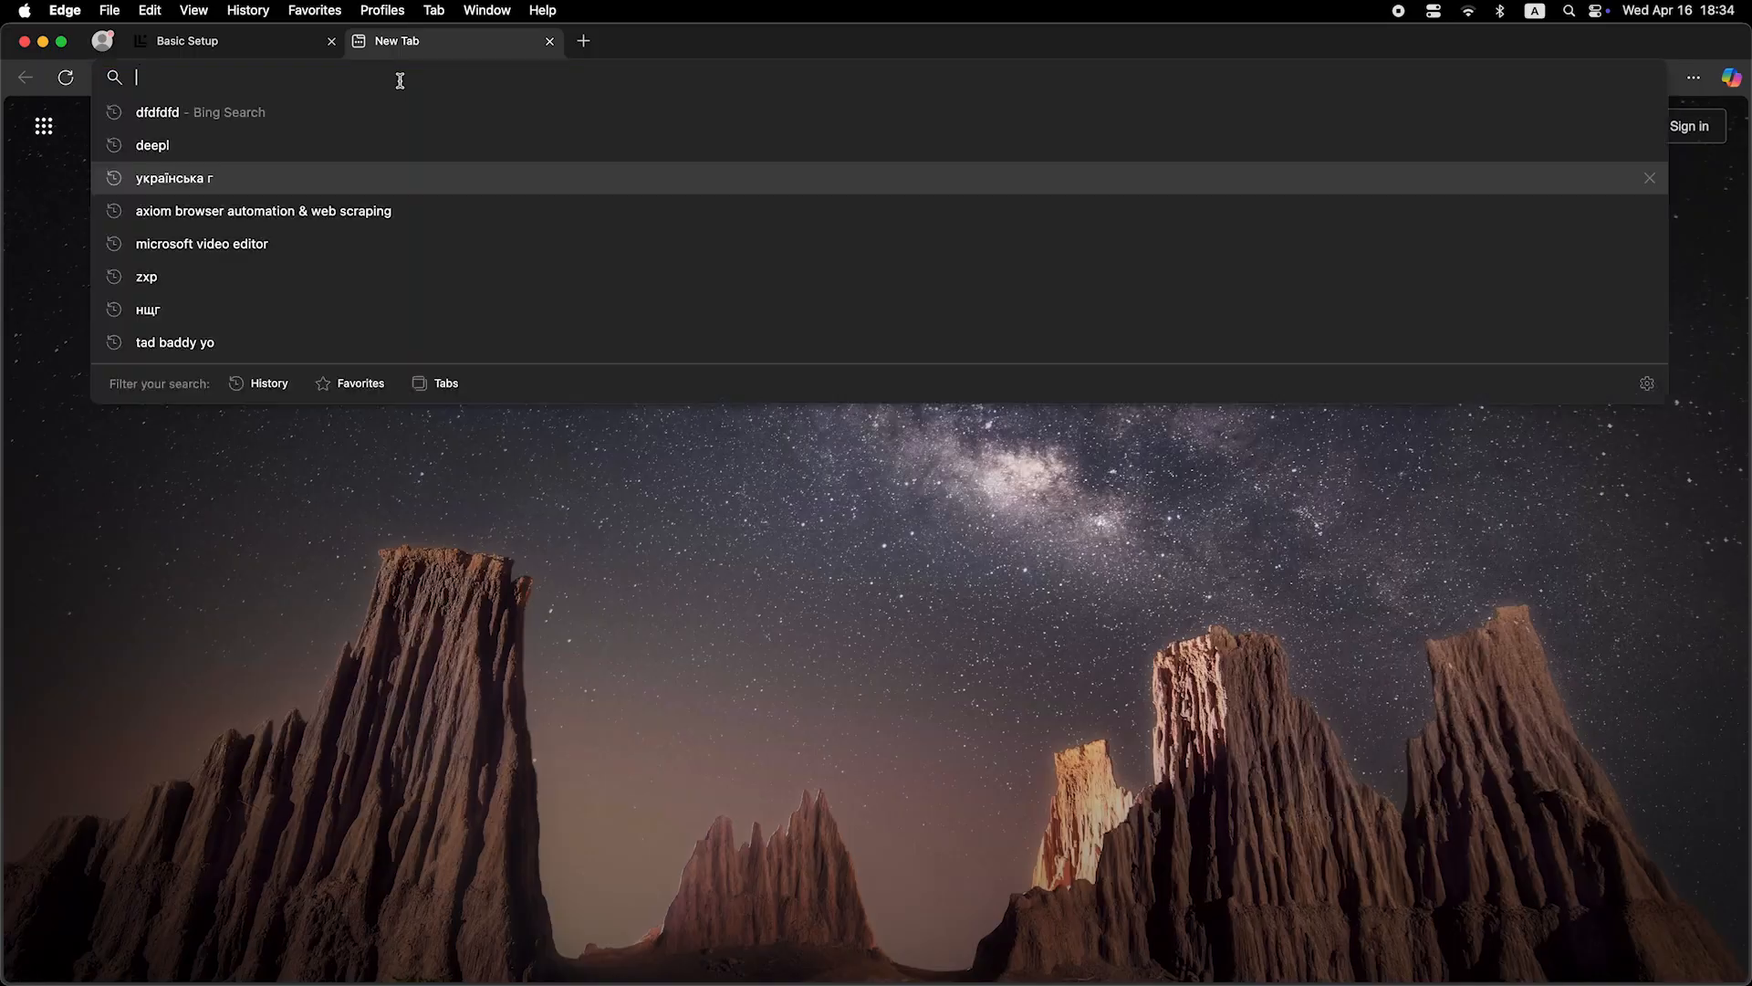
type("dfdfdfdf")
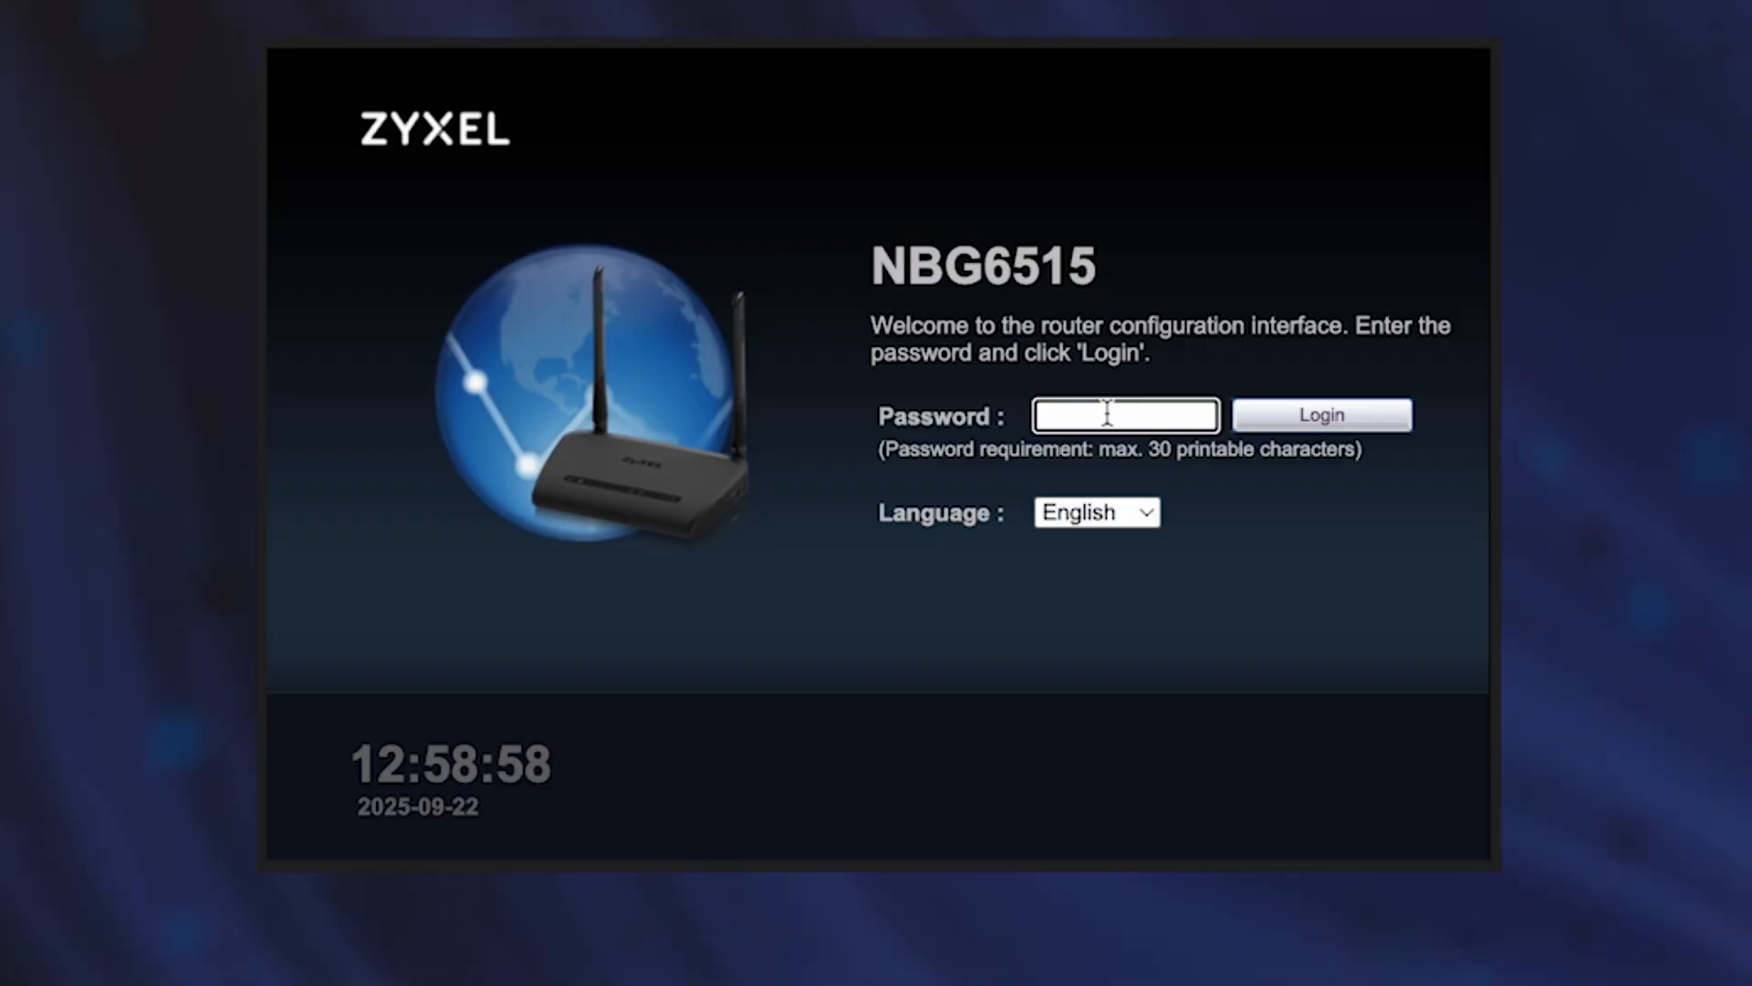
Log back in with the admin password and open the Expert Mode Status page.
type("admin1234567890123")
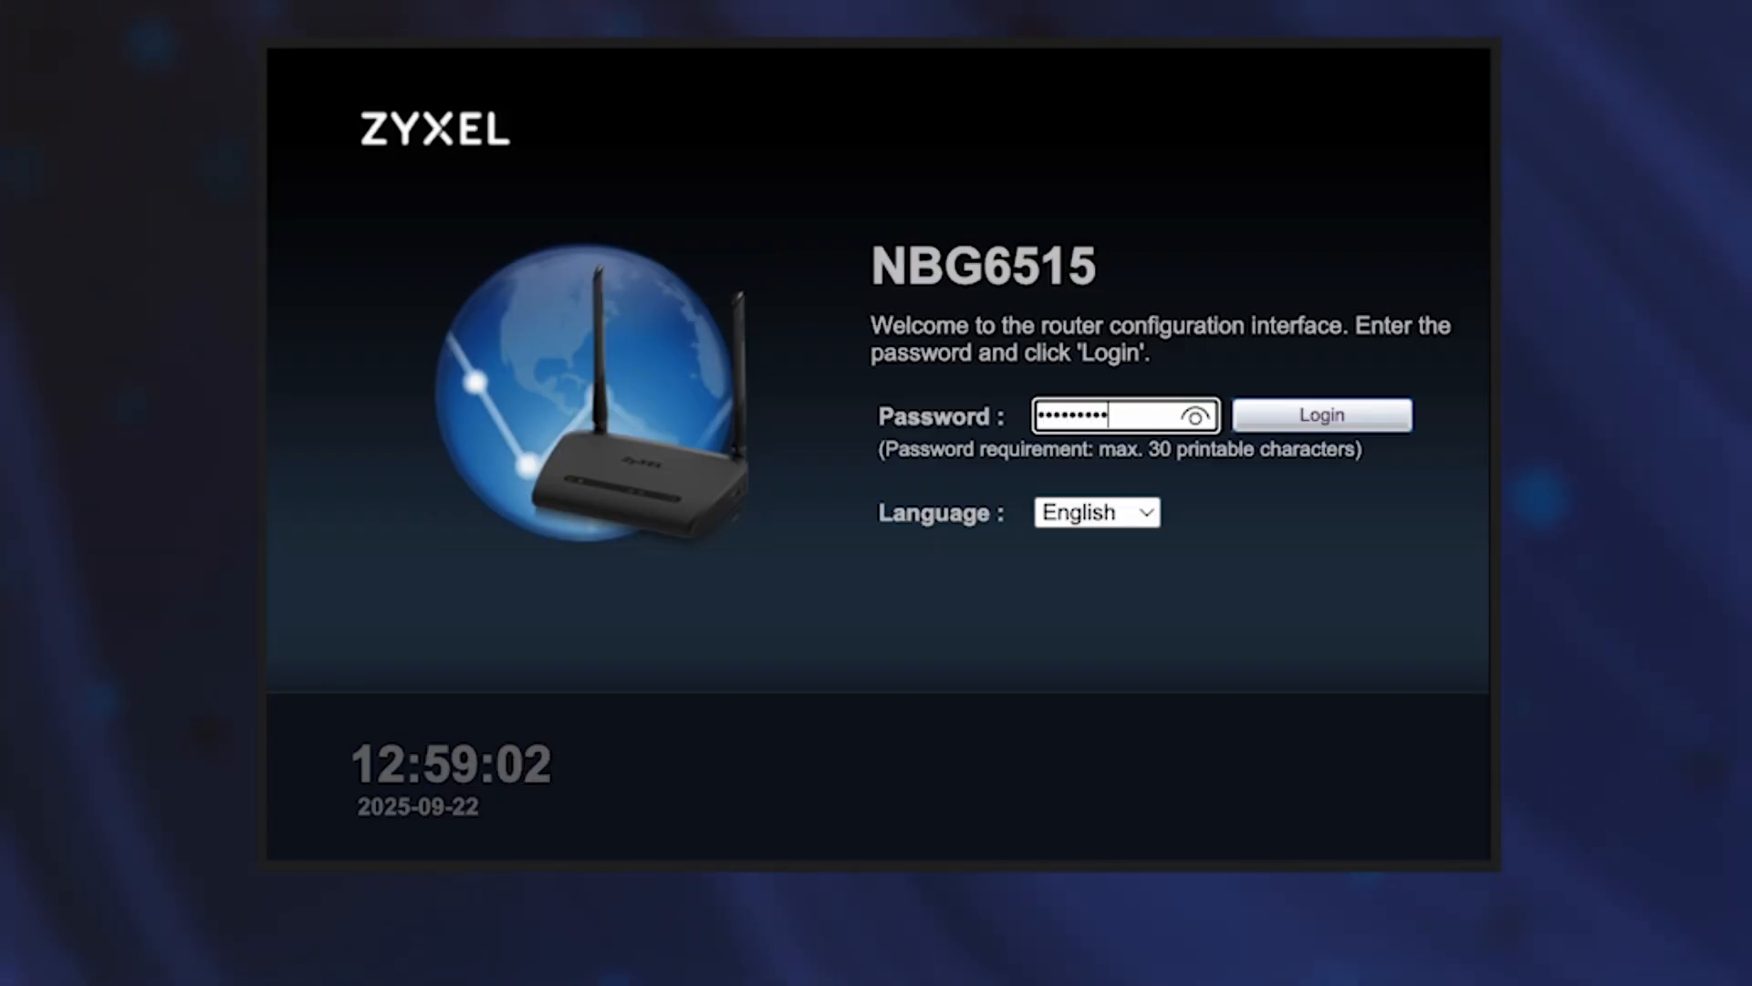
left_click(1343, 413)
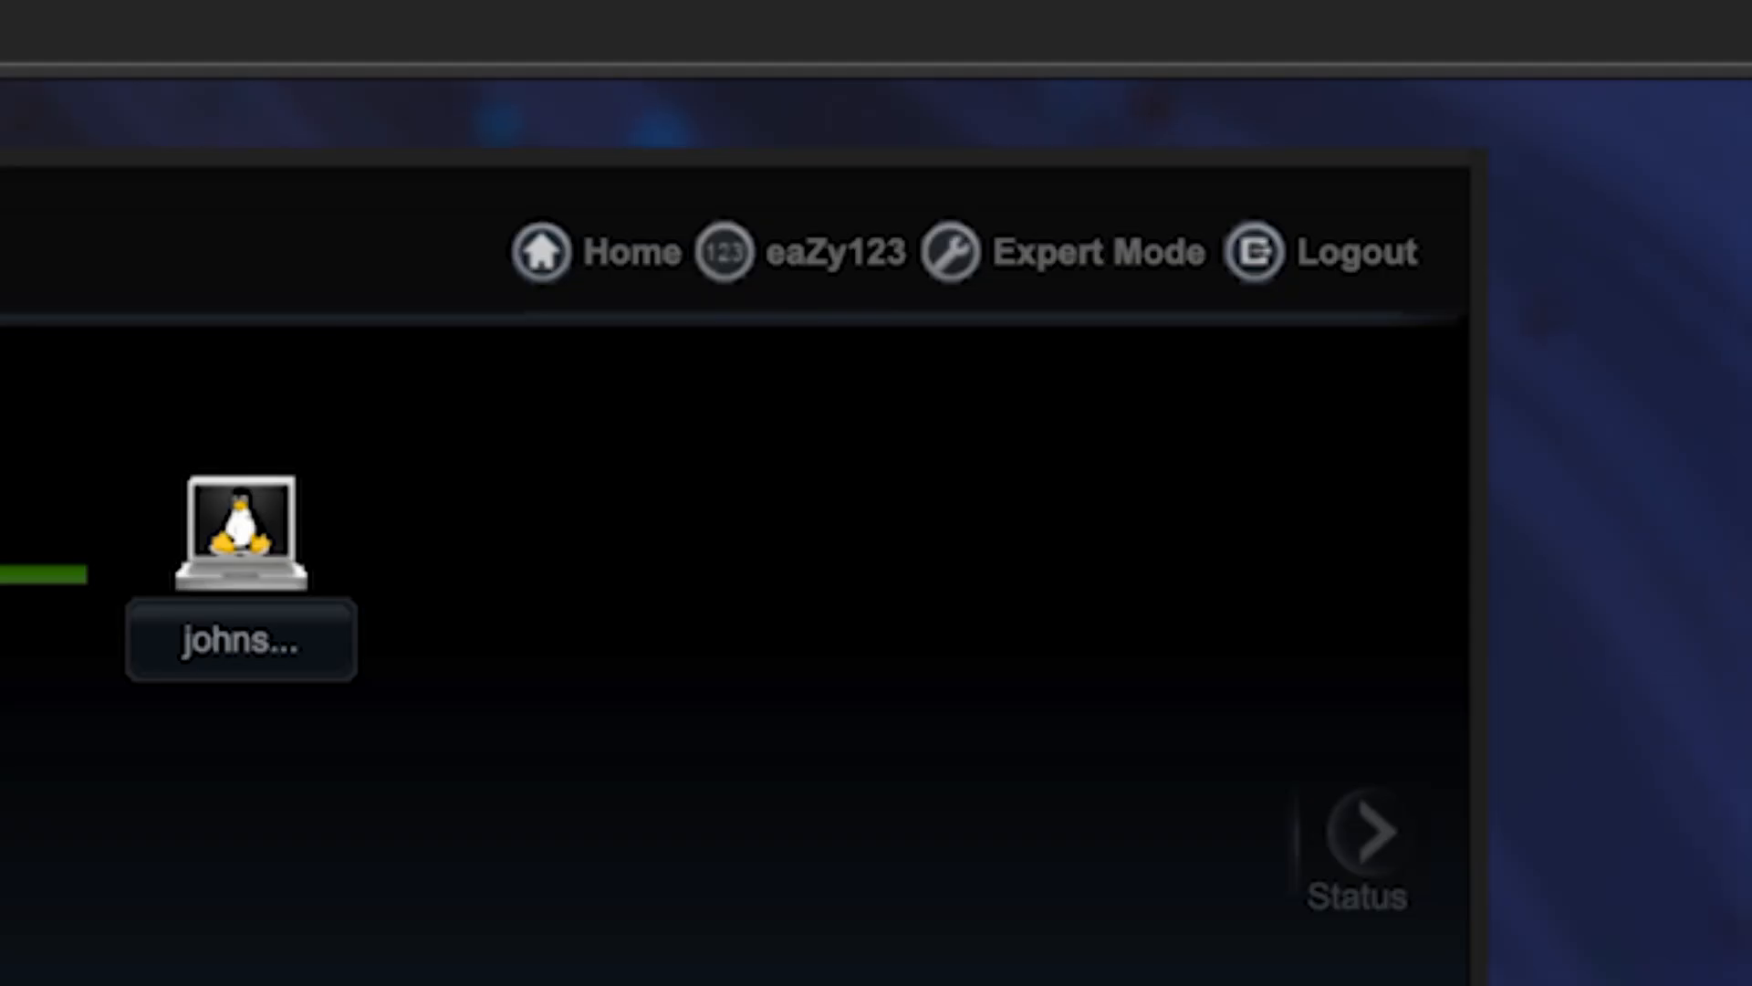
left_click(1118, 253)
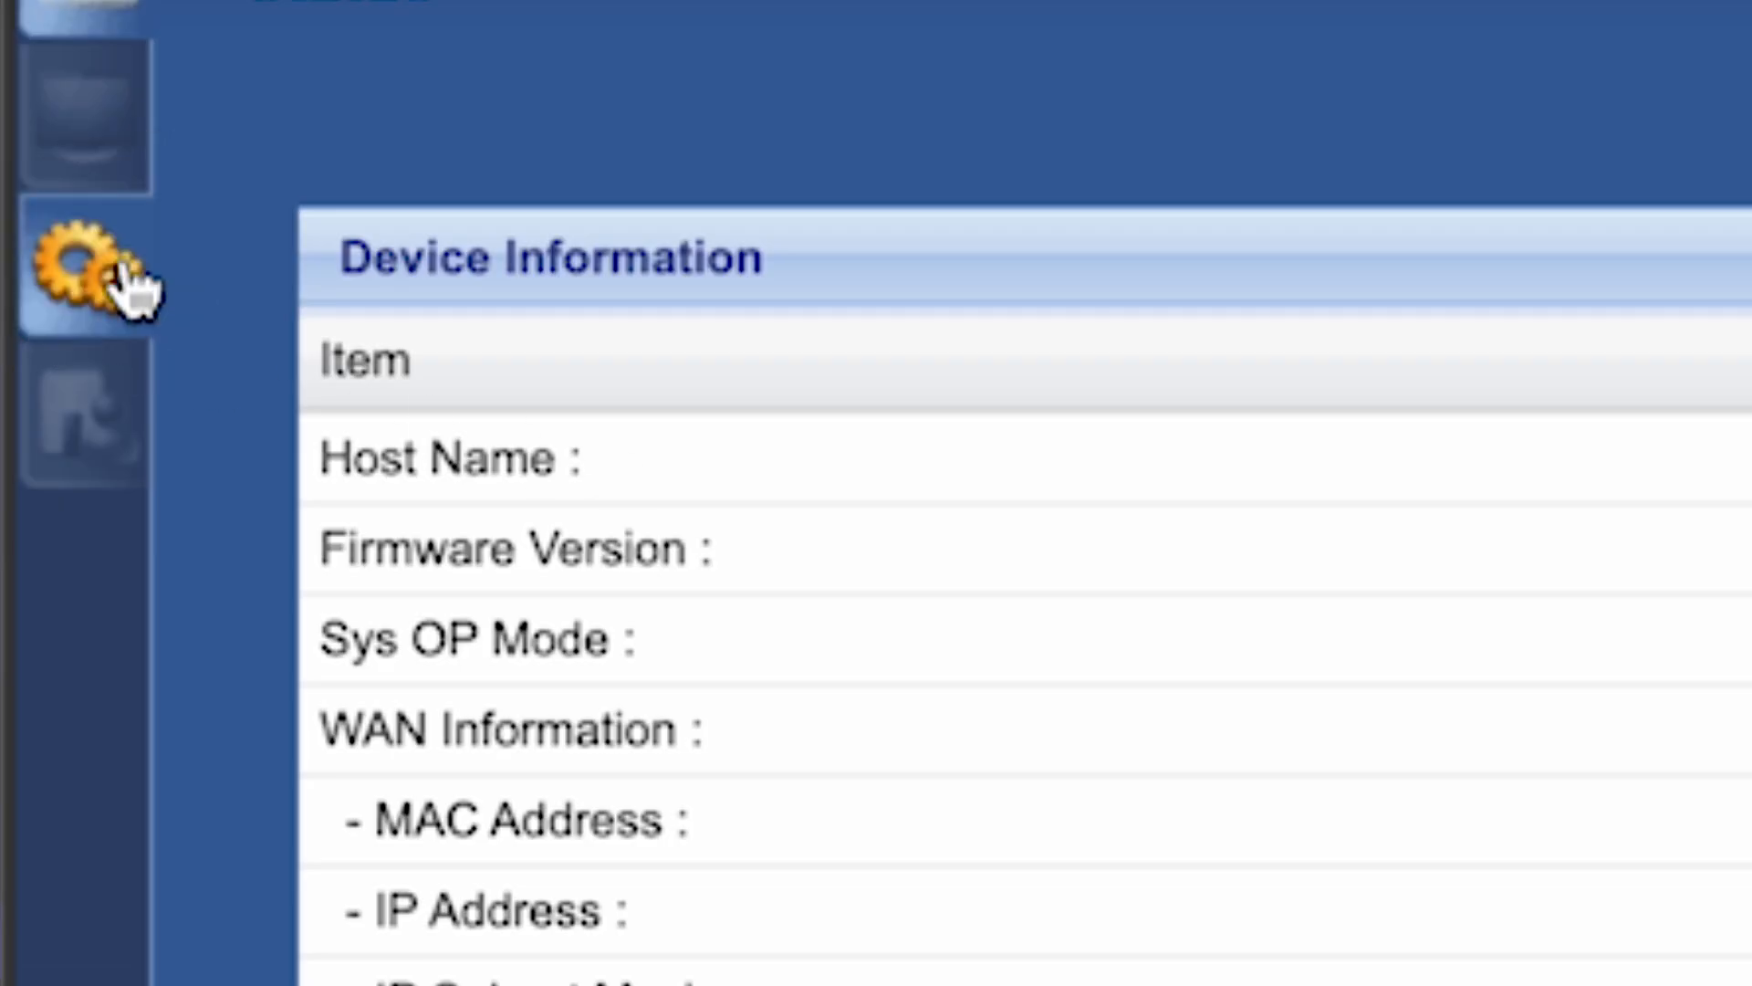
Set the WAN connection to clone the computer's MAC address and apply the change.
left_click(129, 264)
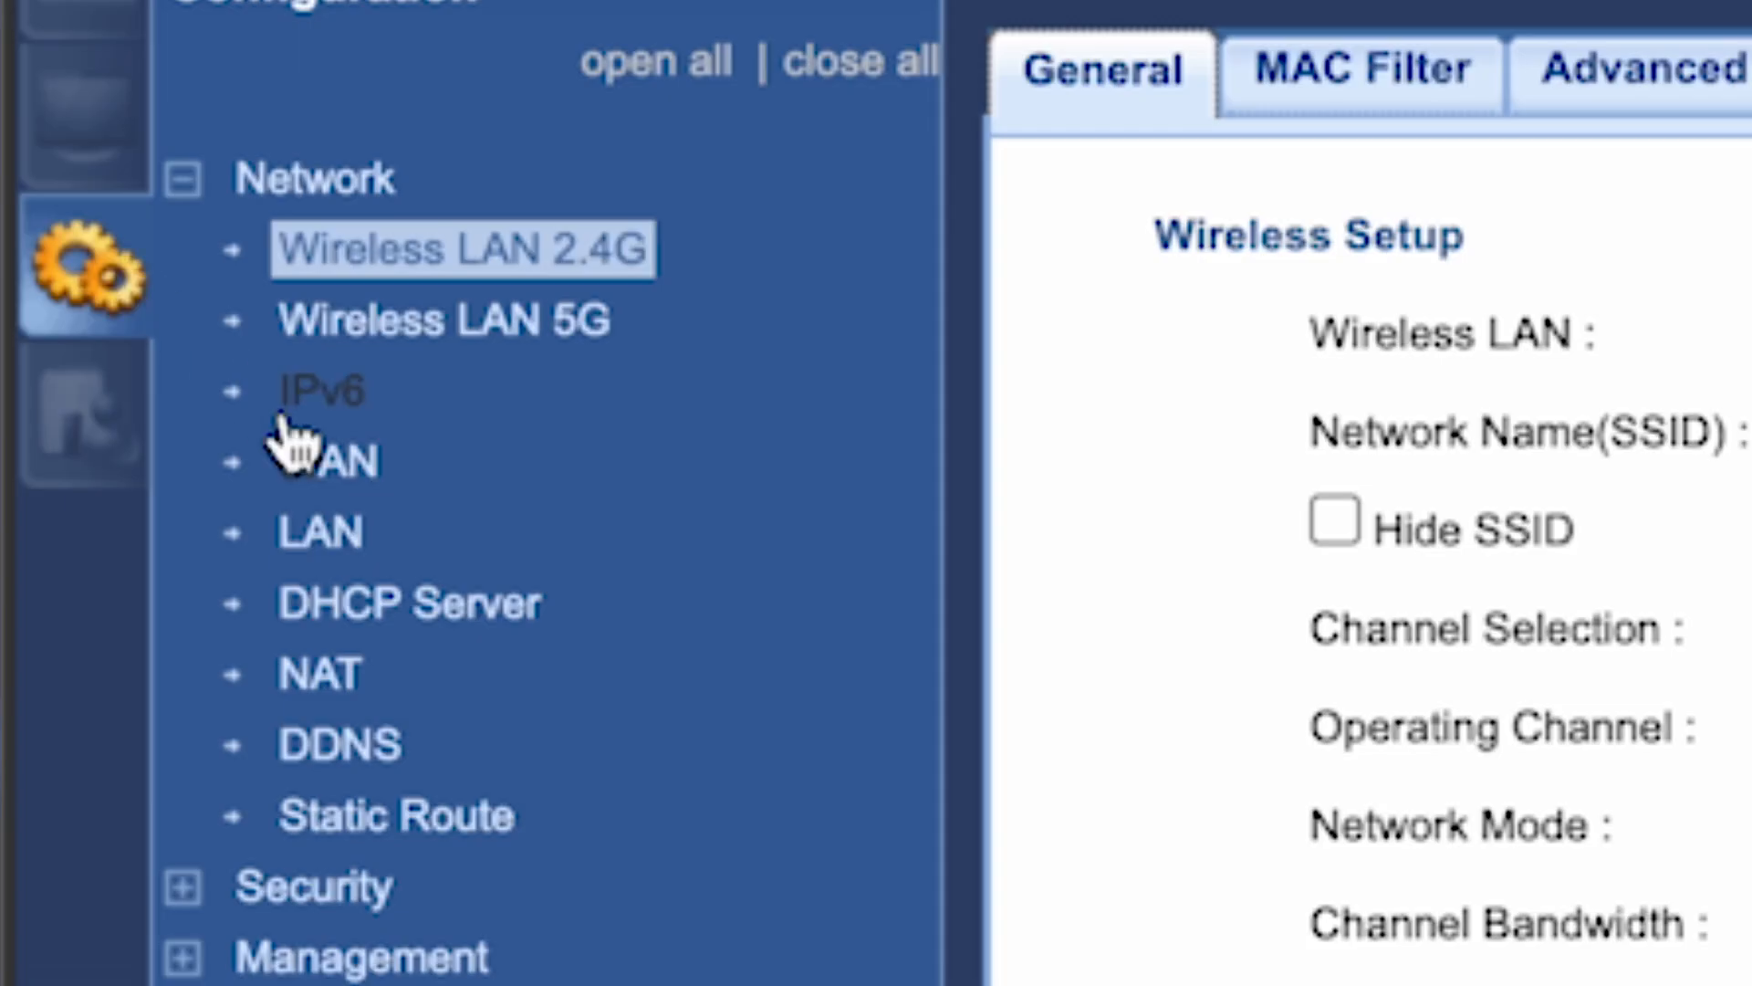
left_click(339, 466)
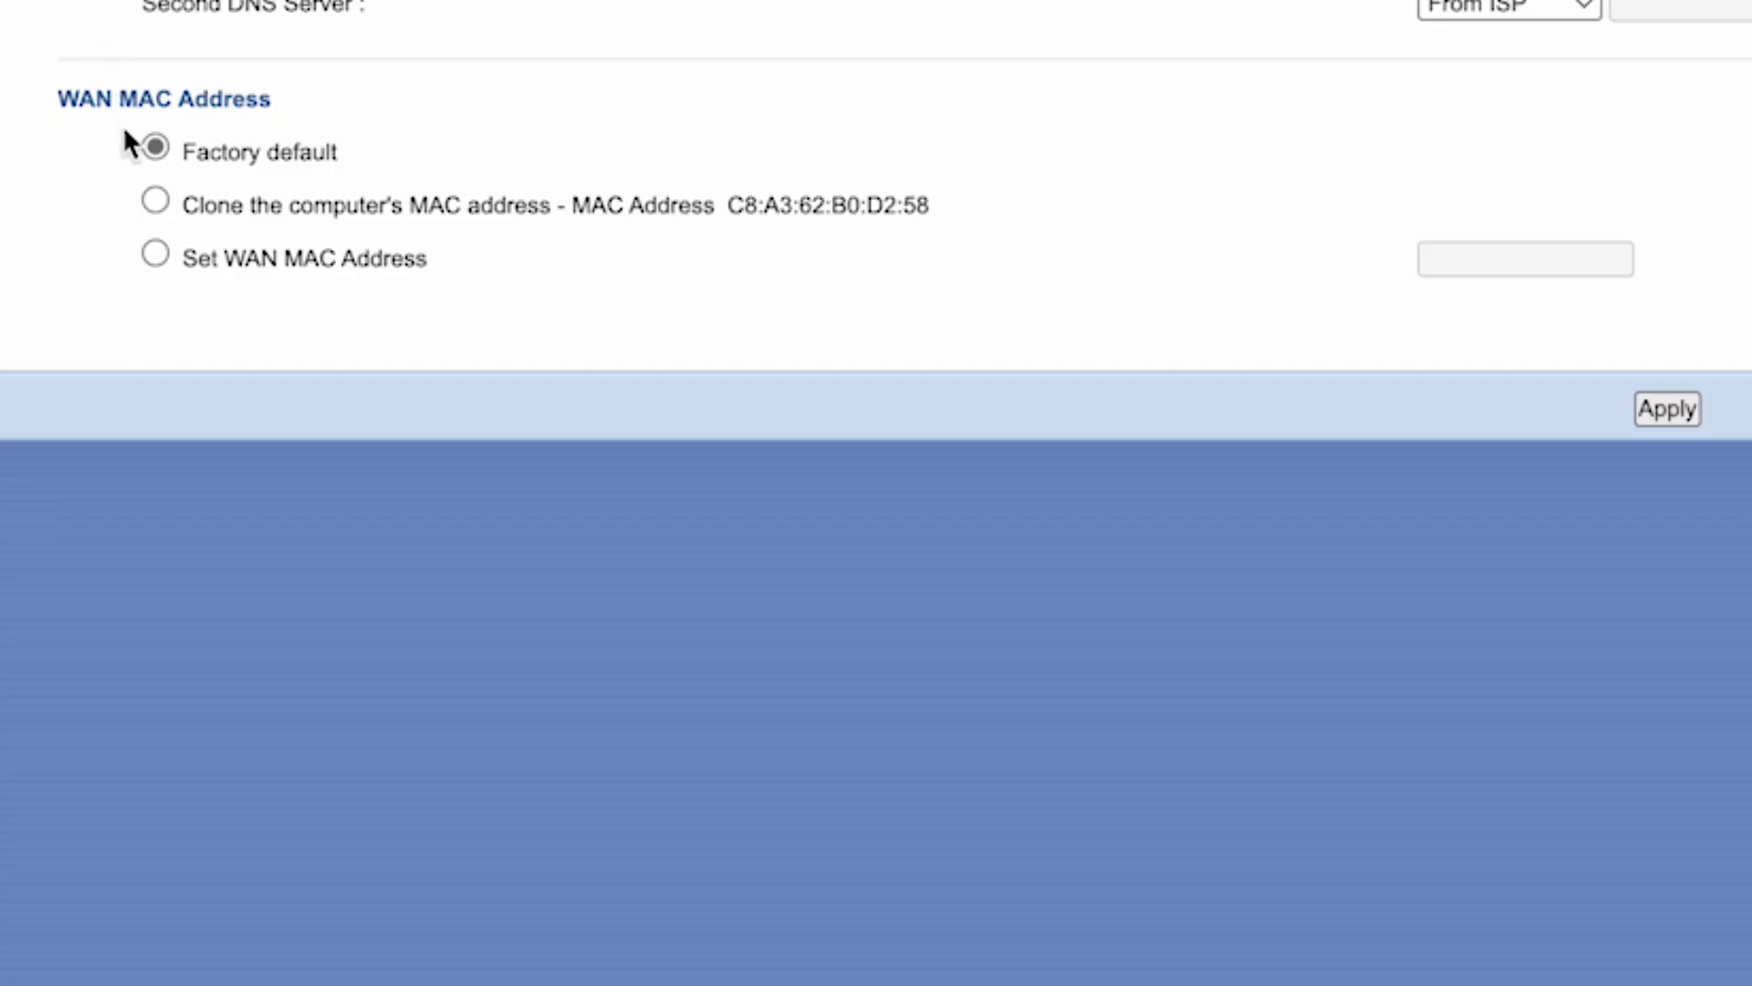
left_click(160, 204)
left_click(1666, 409)
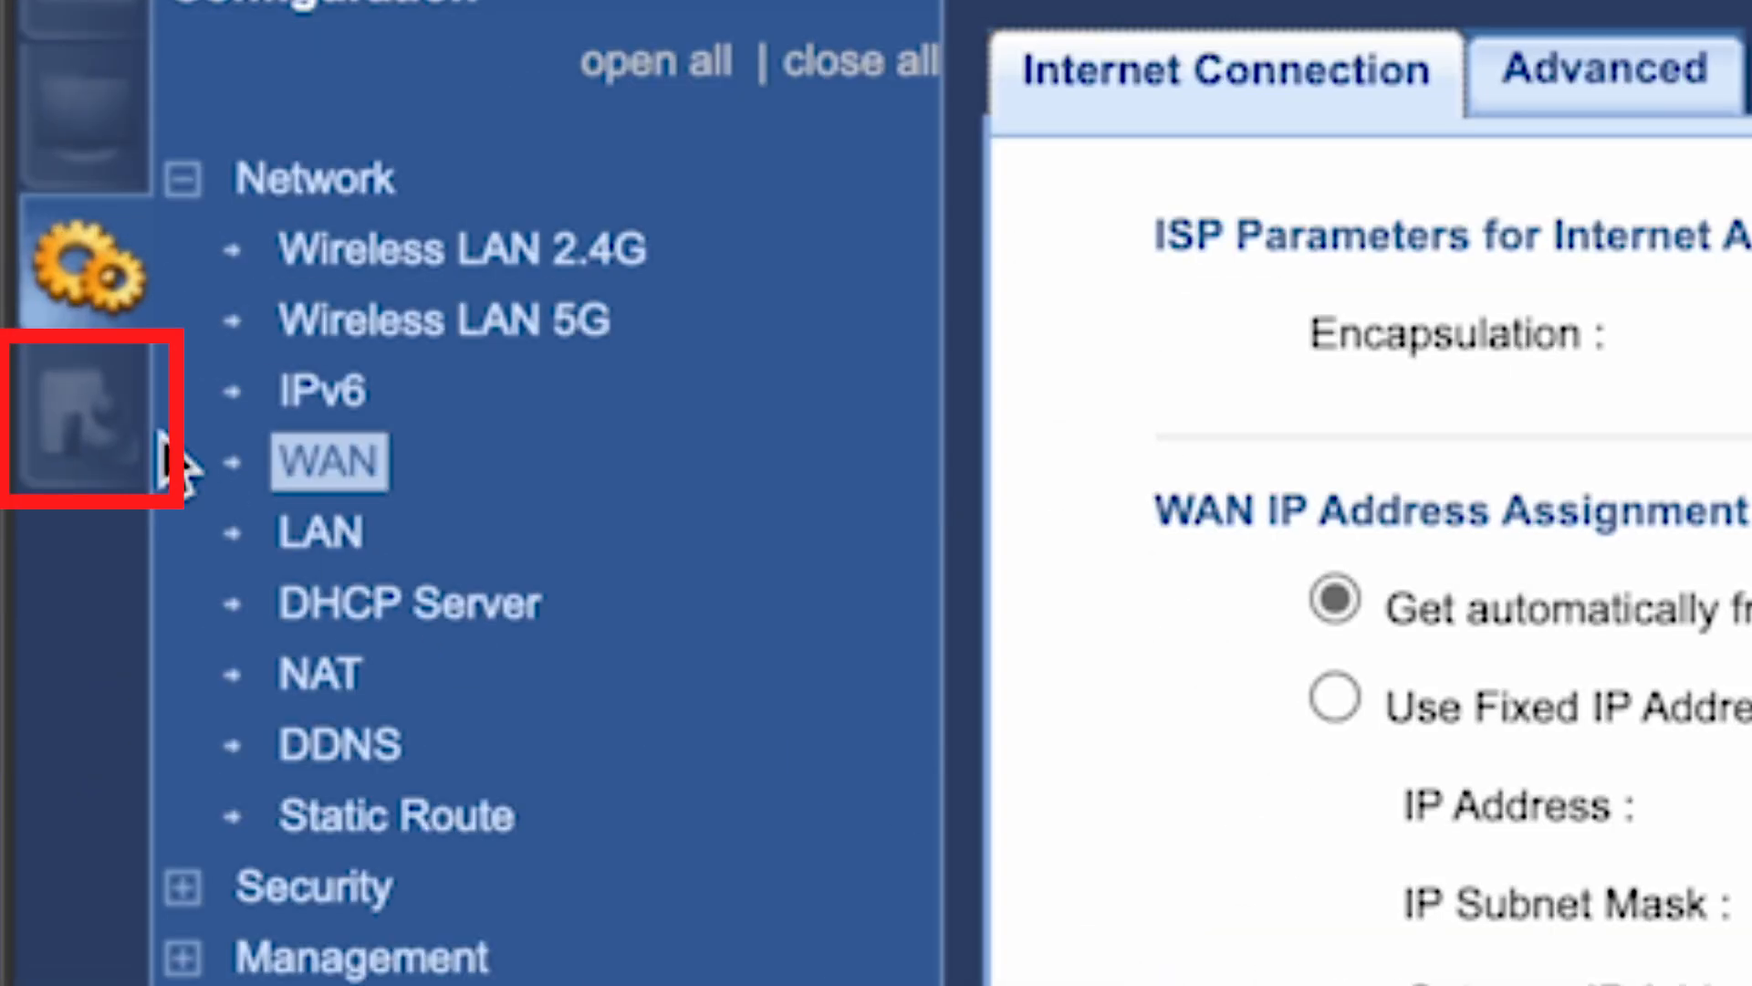
left_click(110, 443)
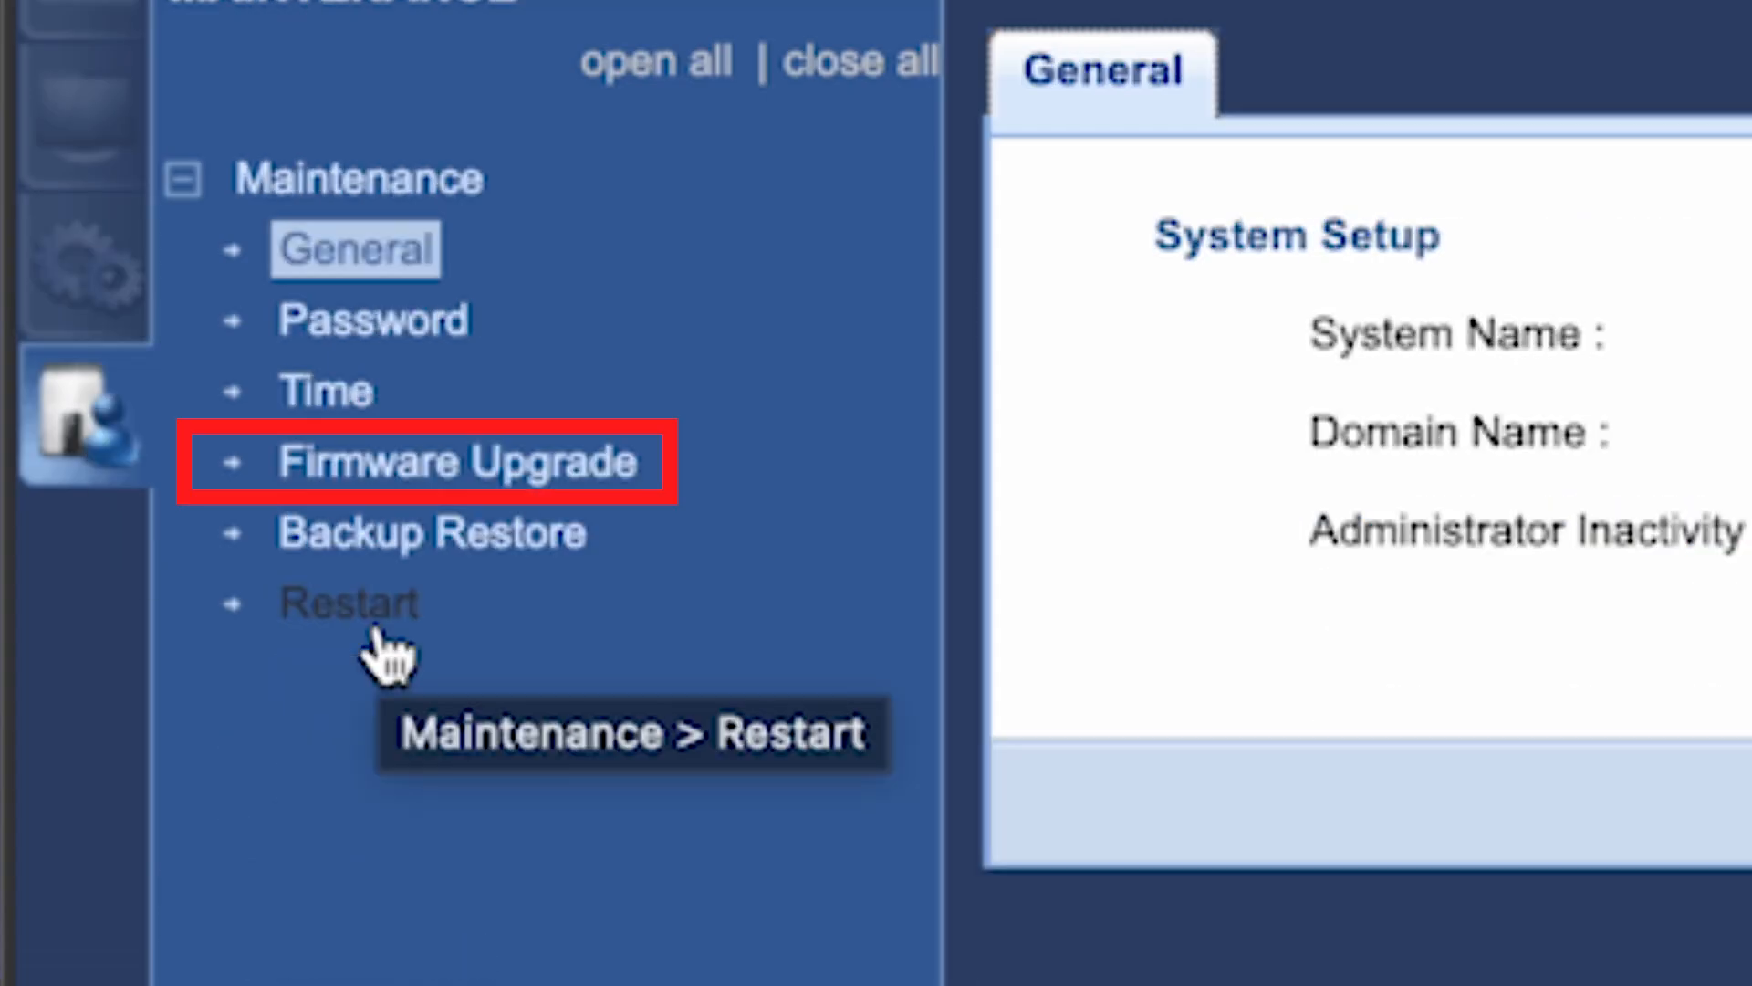
Review the Firmware Upgrade options, restart the router, then enter an address in a new browser tab.
left_click(422, 490)
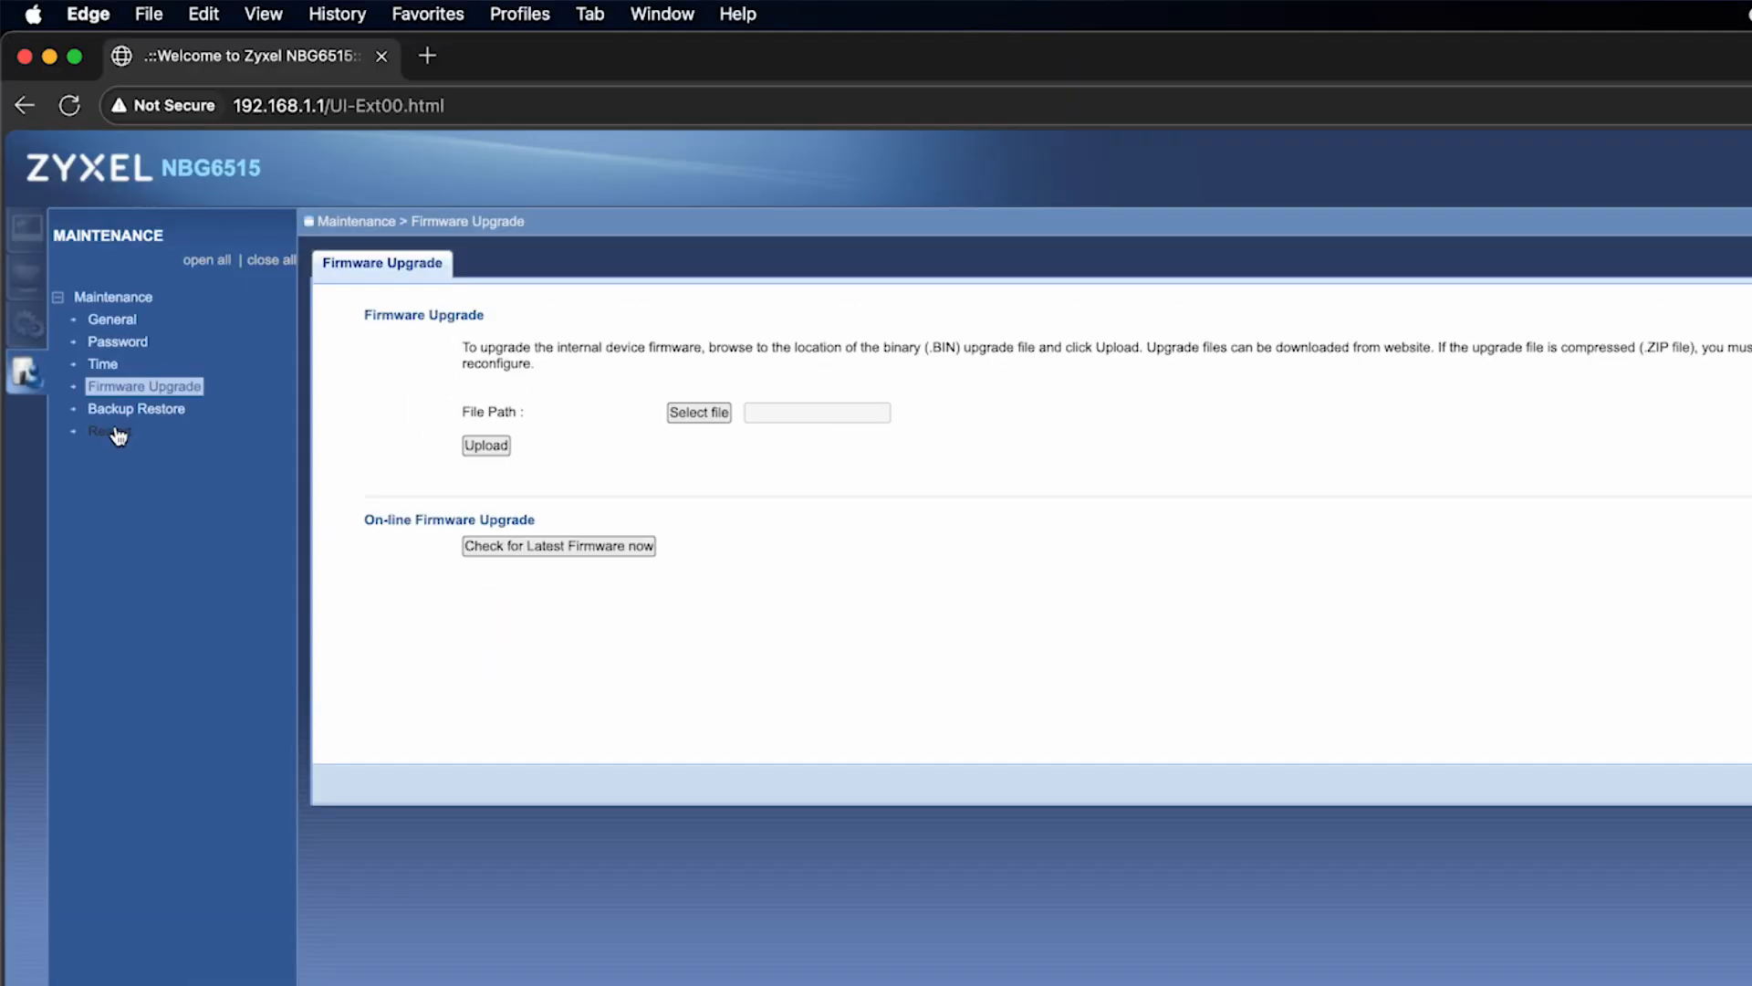
left_click(118, 436)
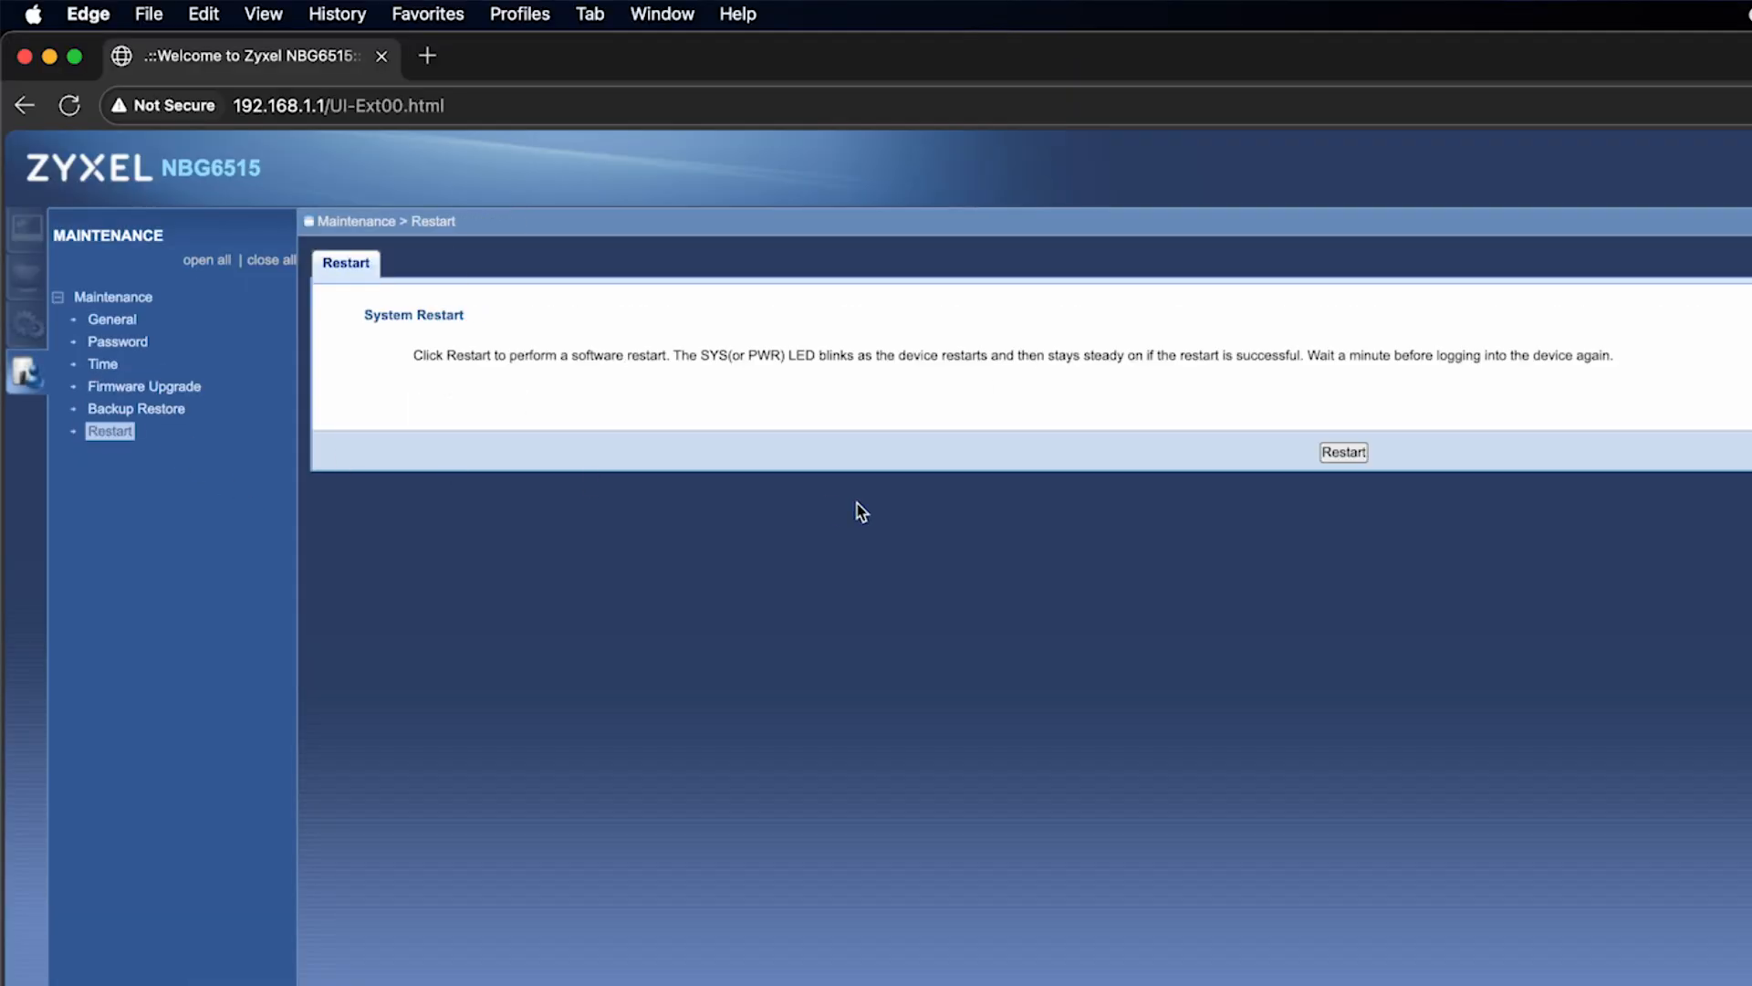
left_click(1356, 454)
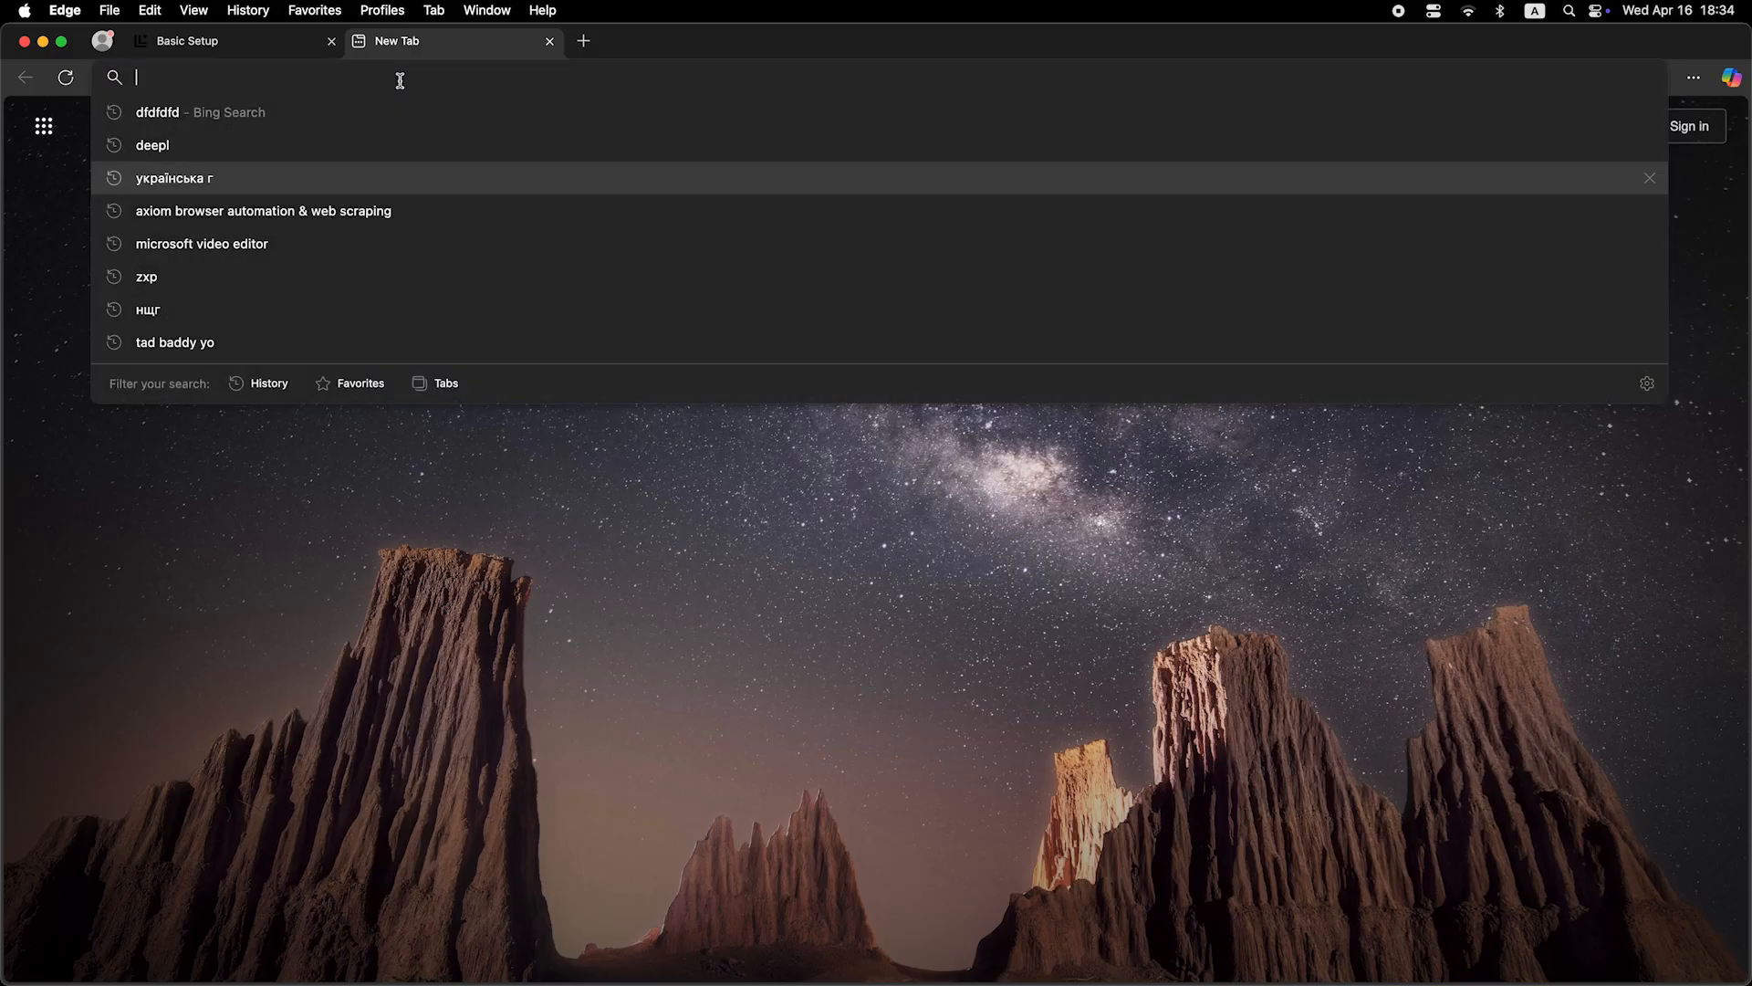
type("dfdfdfdf")
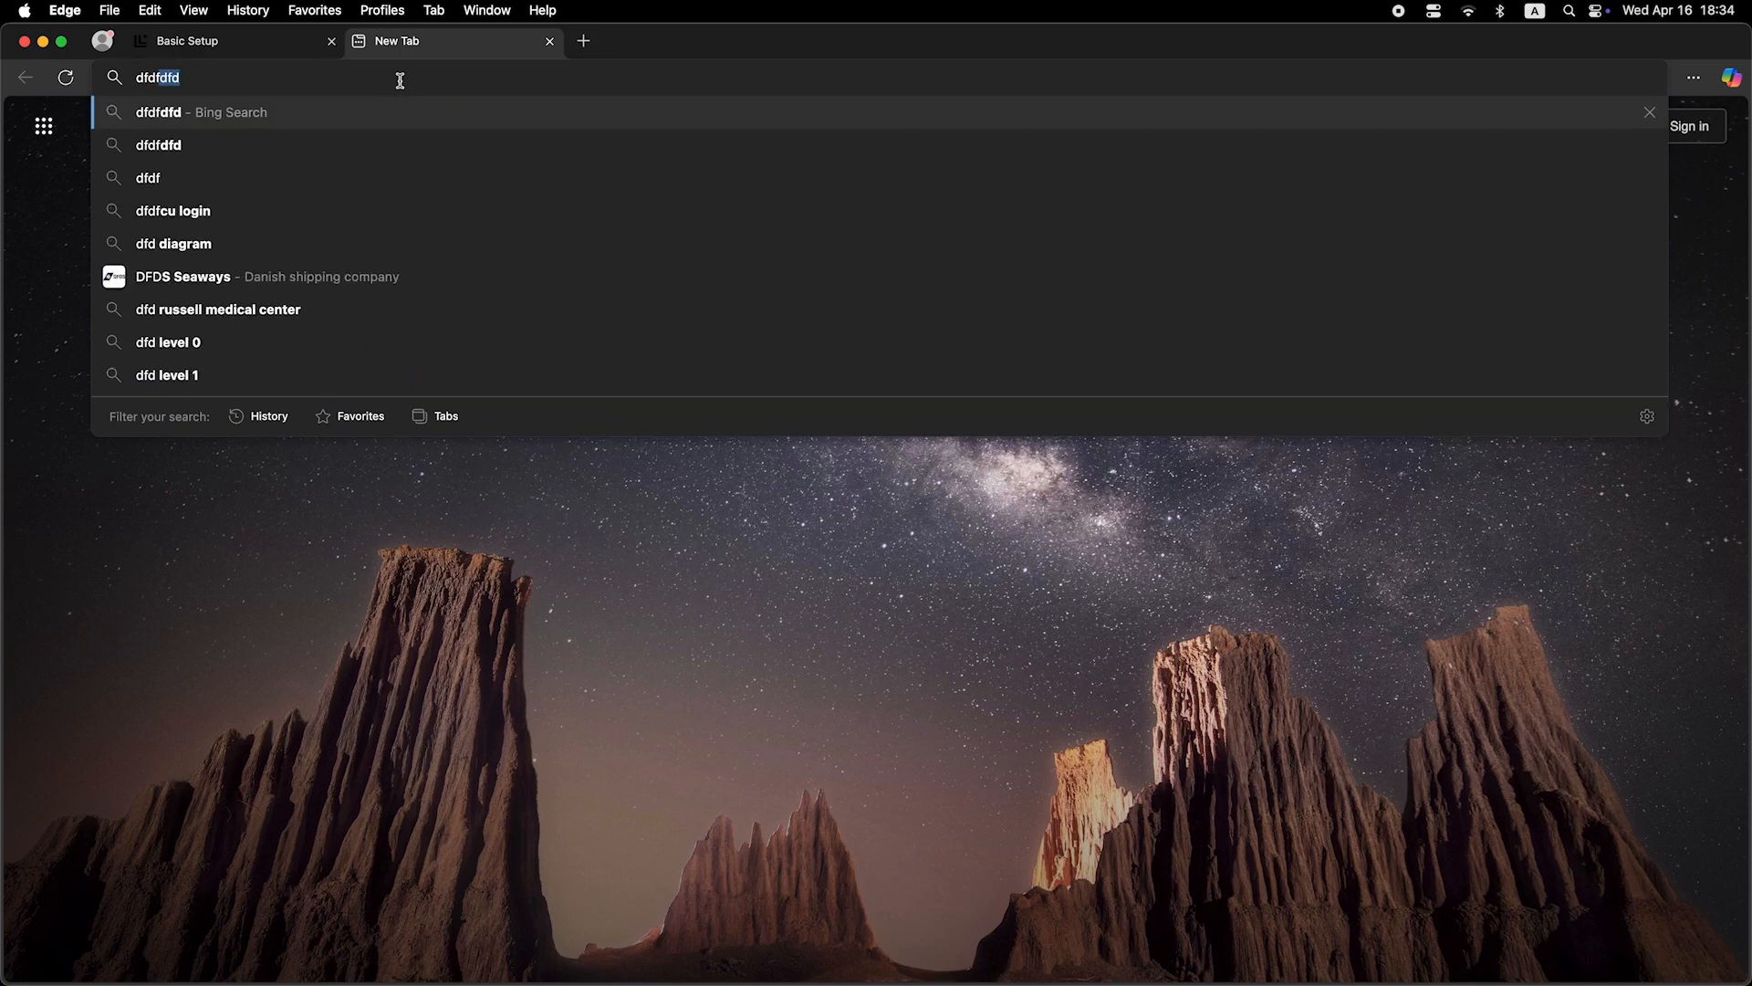